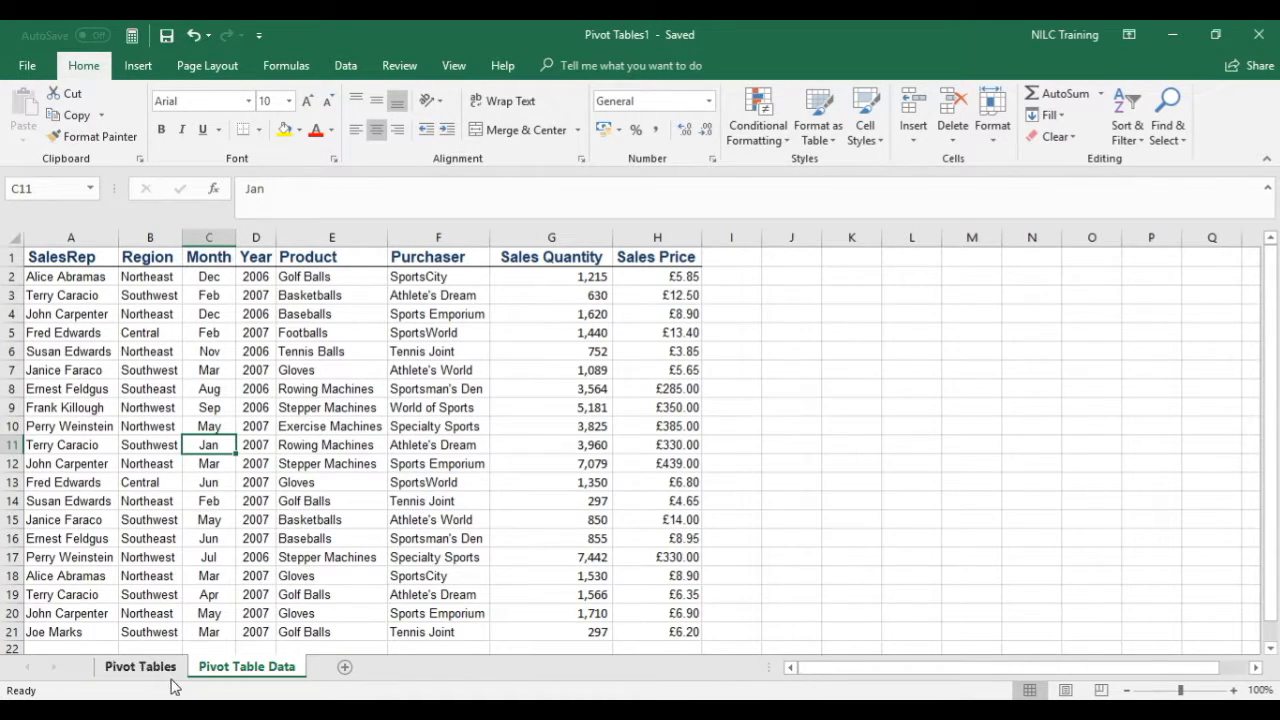
# Review the fields available to the pivot table on the Pivot Tables sheet, including those at the end of the field list
pyautogui.click(142, 667)
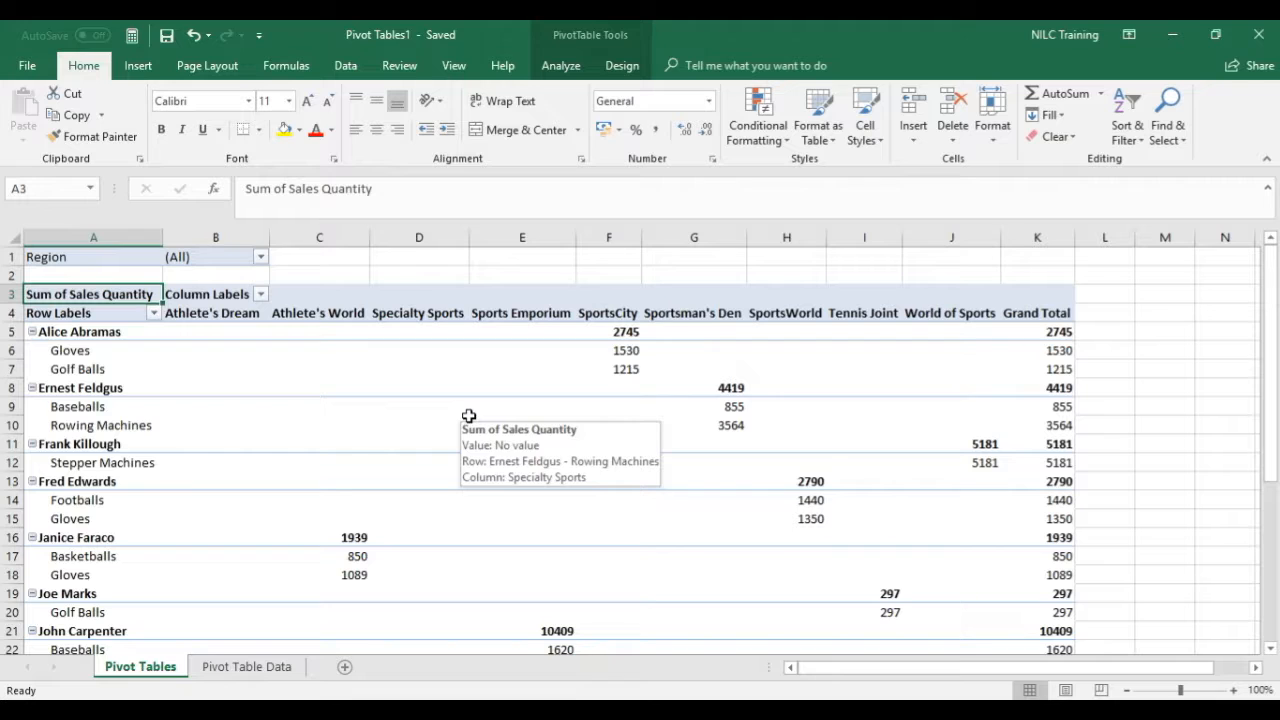
pyautogui.click(563, 68)
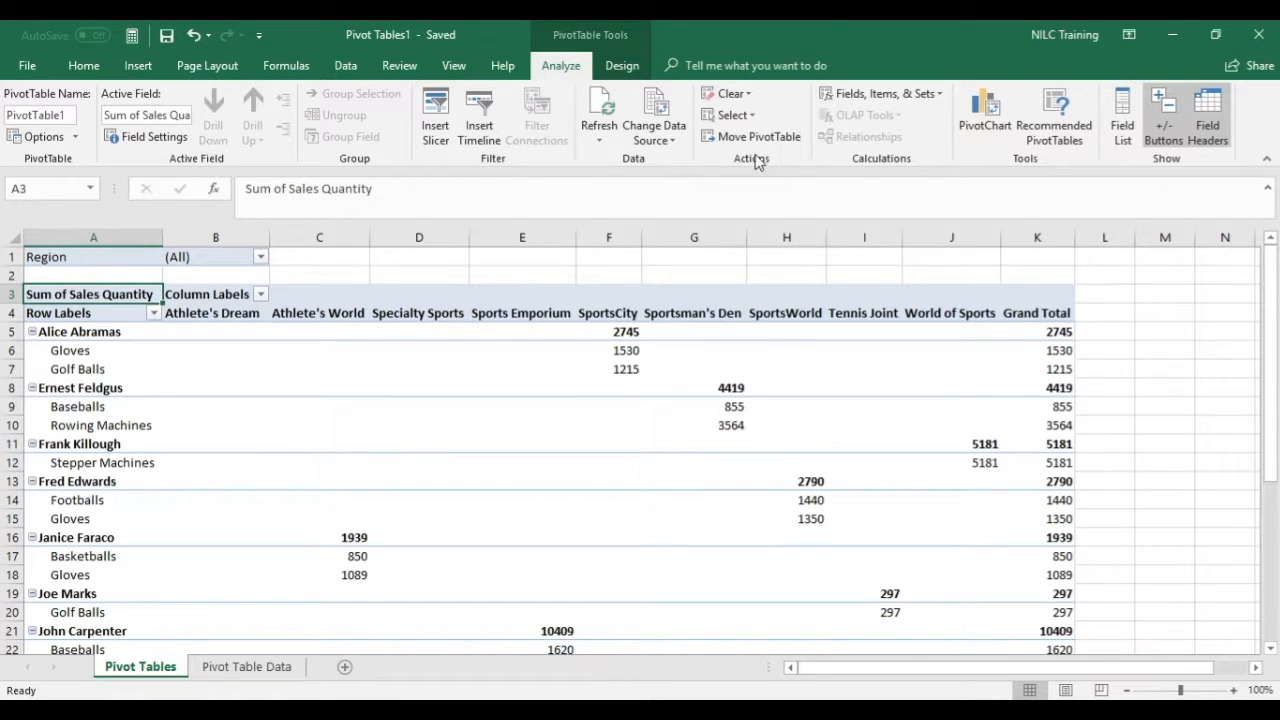
pyautogui.click(1123, 112)
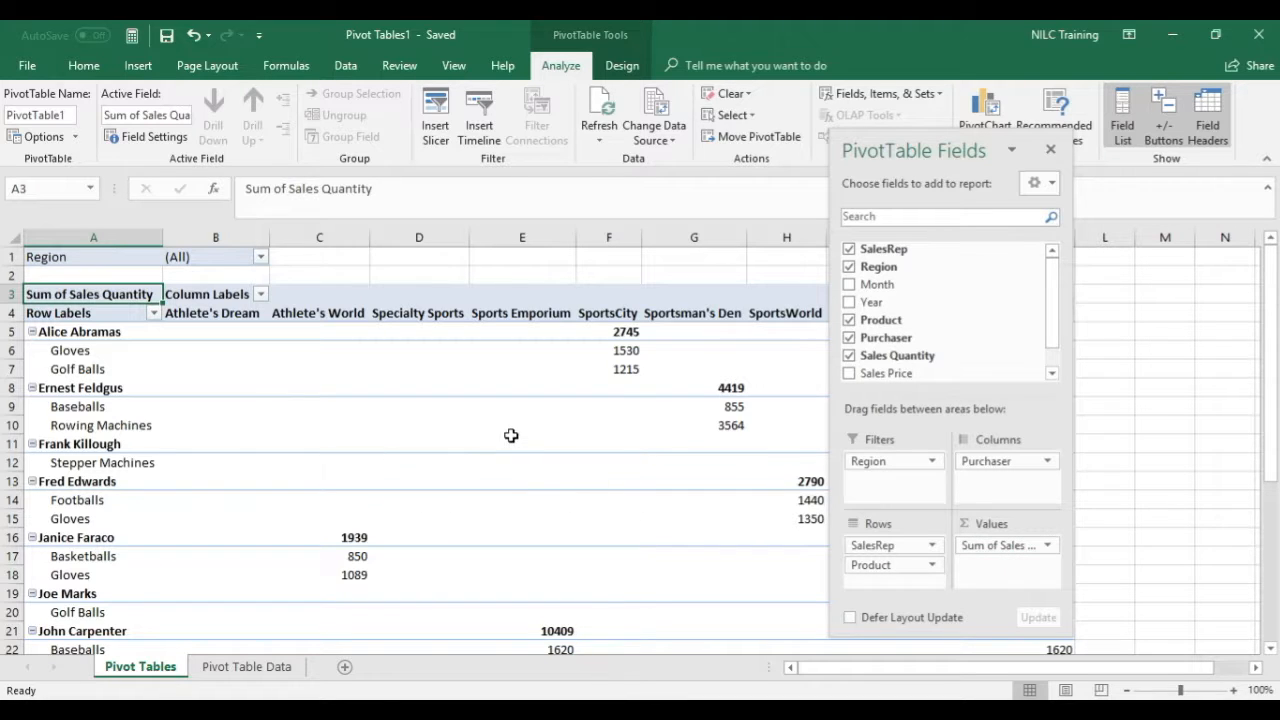
pyautogui.moveTo(521, 435)
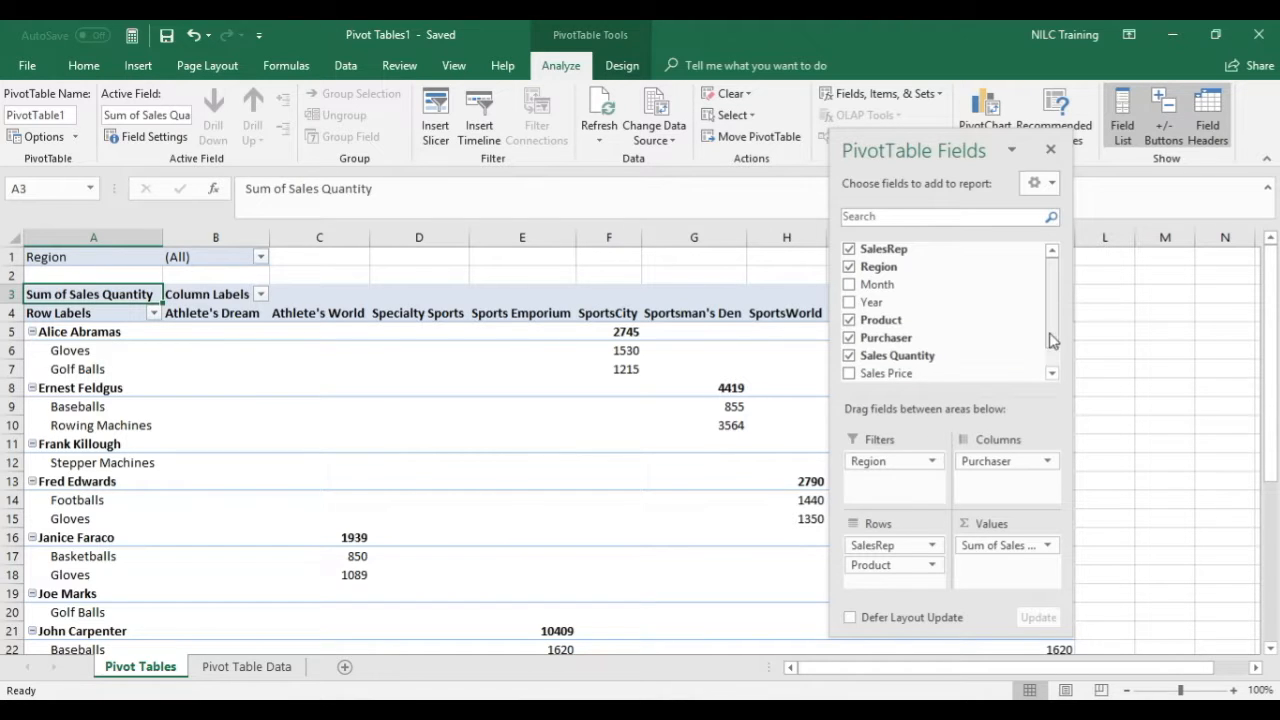
pyautogui.moveTo(1051, 329); pyautogui.dragTo(1057, 355)
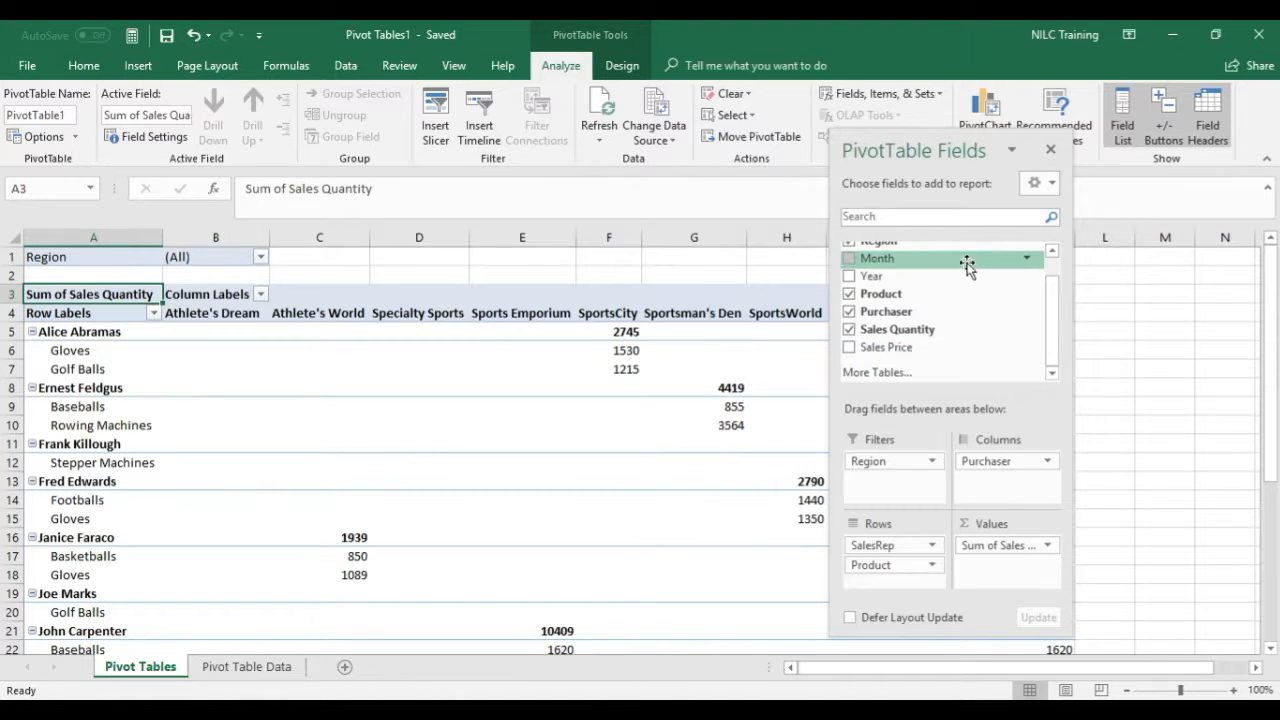
pyautogui.click(1050, 149)
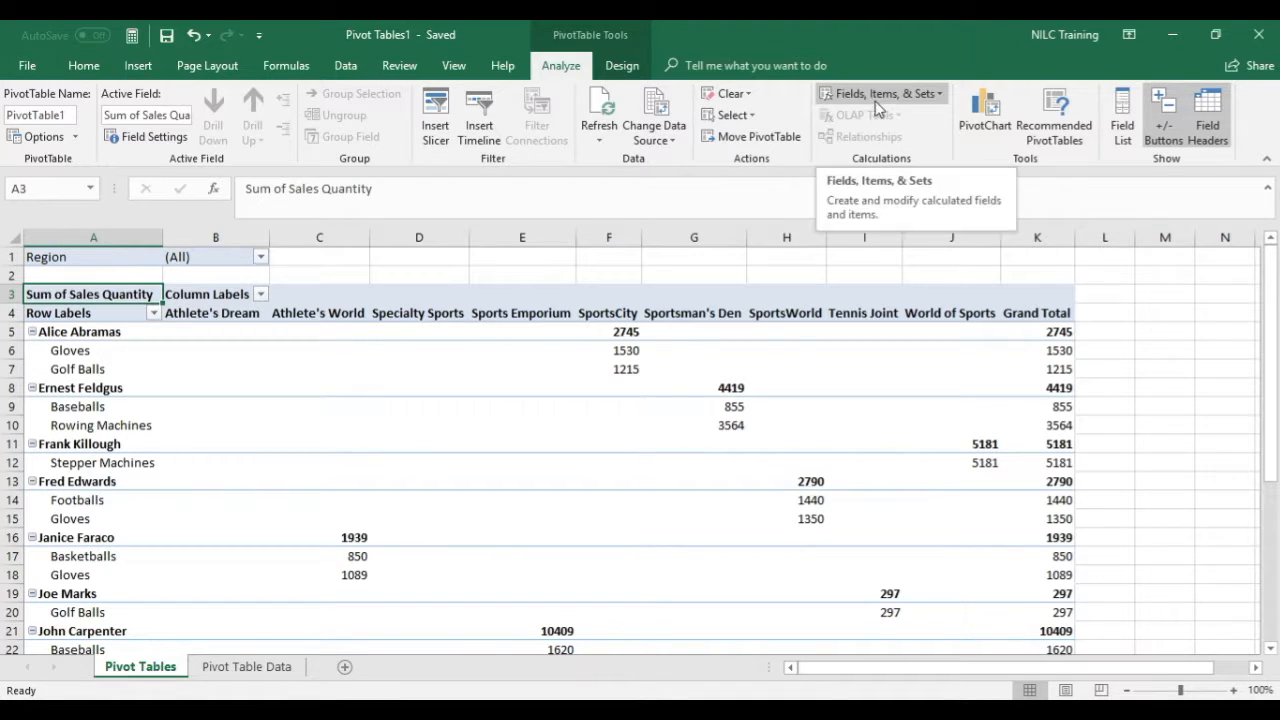
# Start a new calculated field named Sales Value for the pivot table and clear the default zero from its formula
pyautogui.click(943, 96)
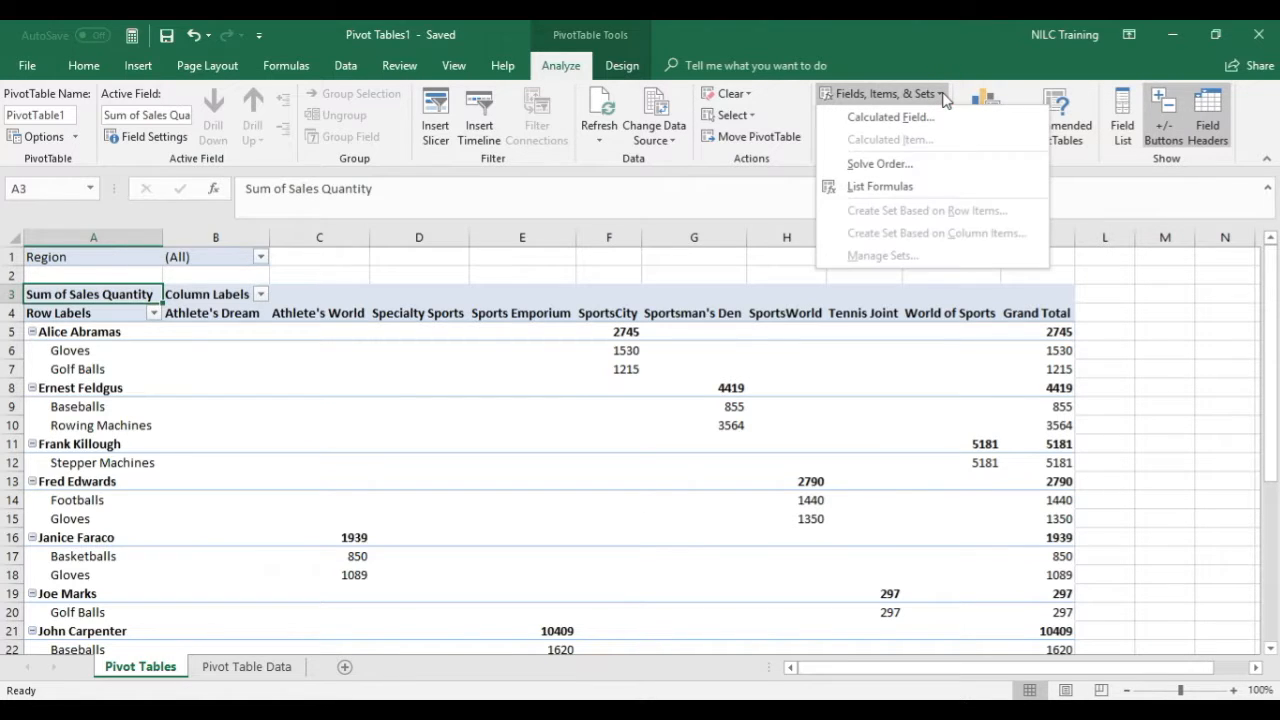
pyautogui.click(897, 121)
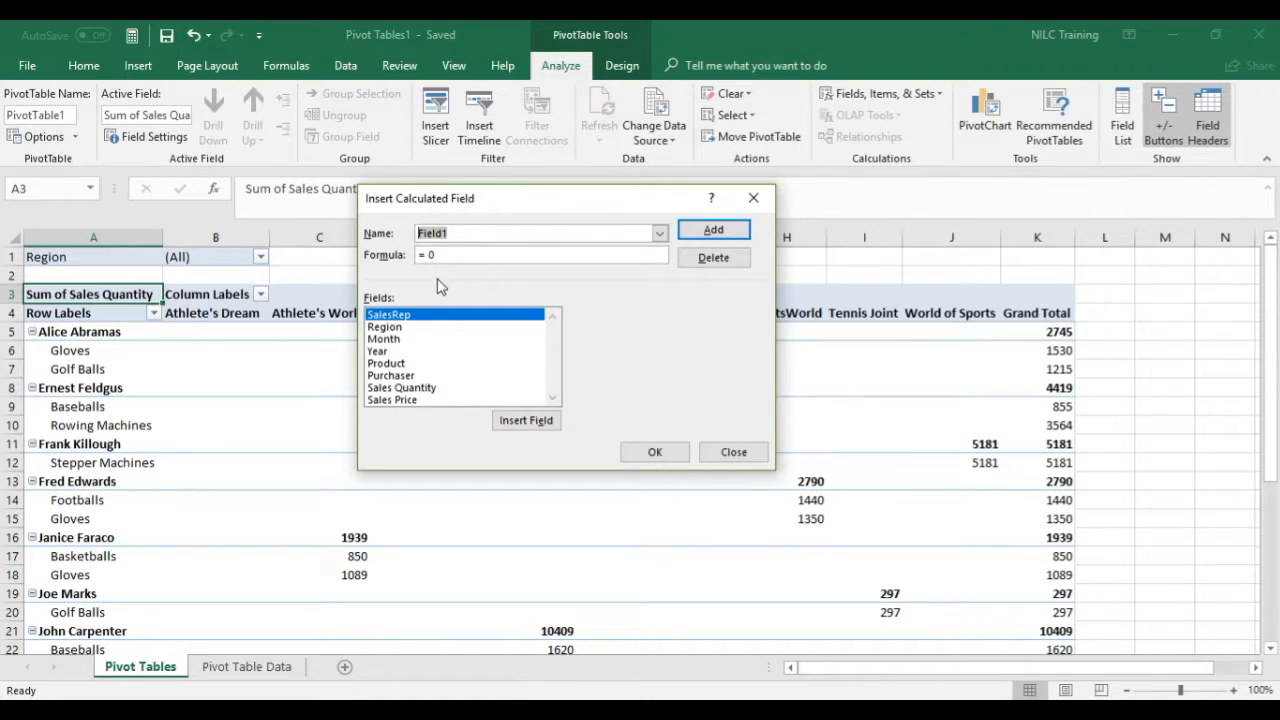
pyautogui.write('Sales Value')
pyautogui.press('BackSpace')
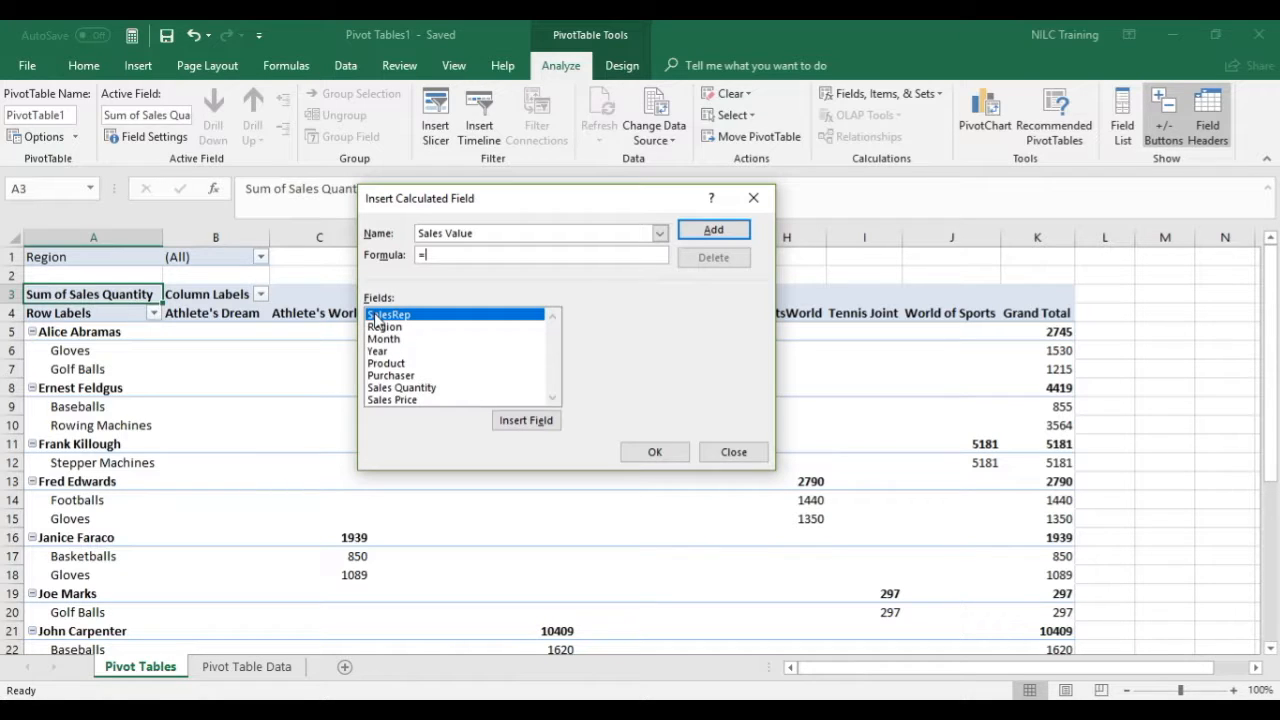
# Define the Sales Value formula as 'Sales Quantity' * 'Sales Price' and add the calculated field to the pivot table
pyautogui.click(396, 389)
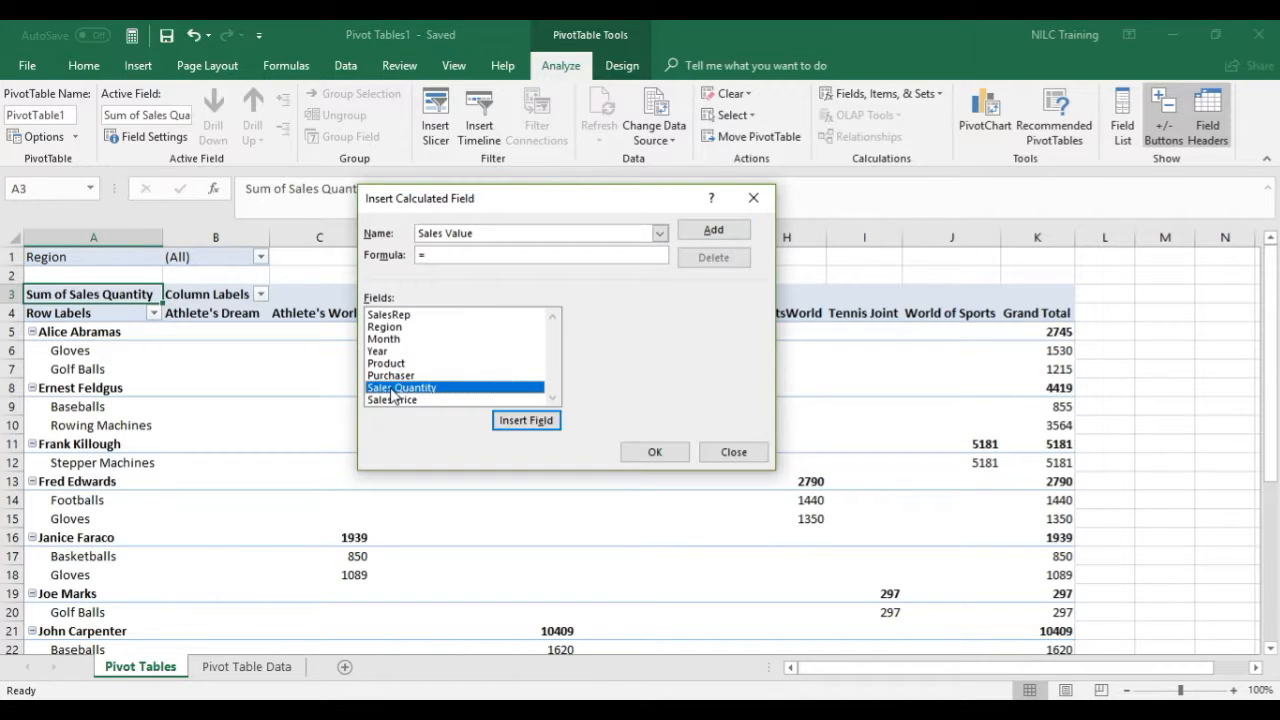
pyautogui.click(527, 421)
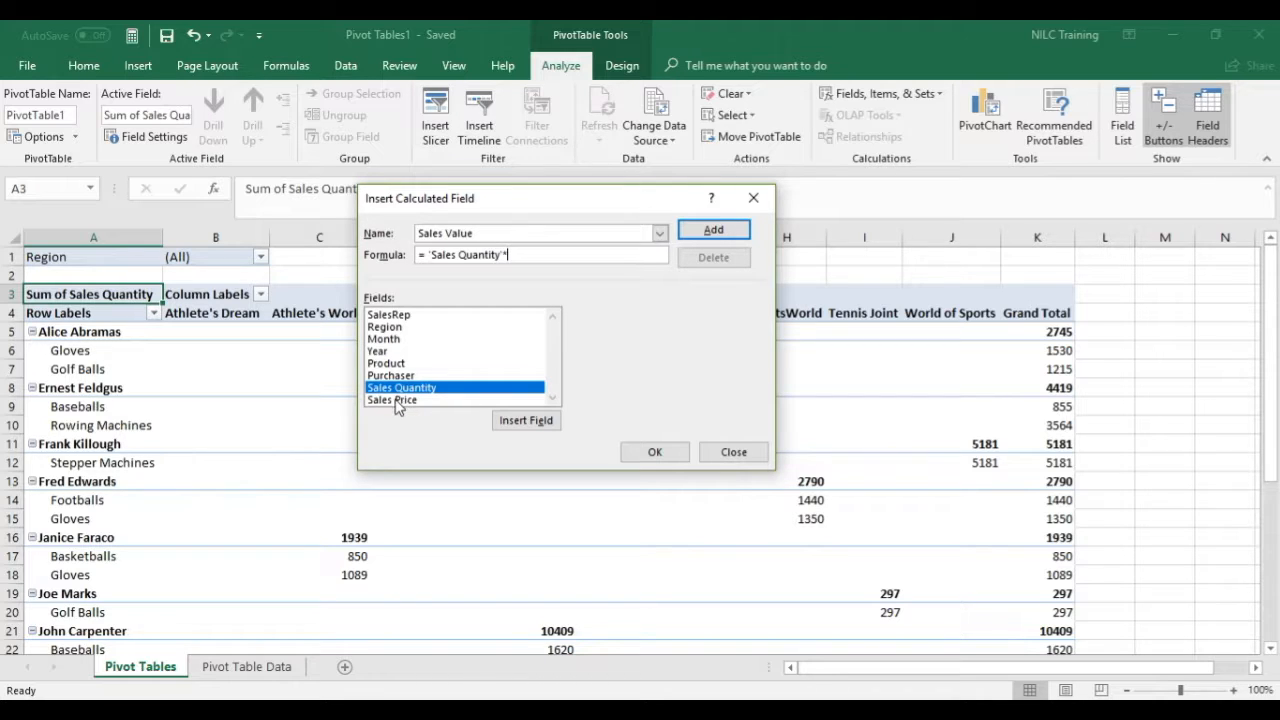
pyautogui.click(397, 401)
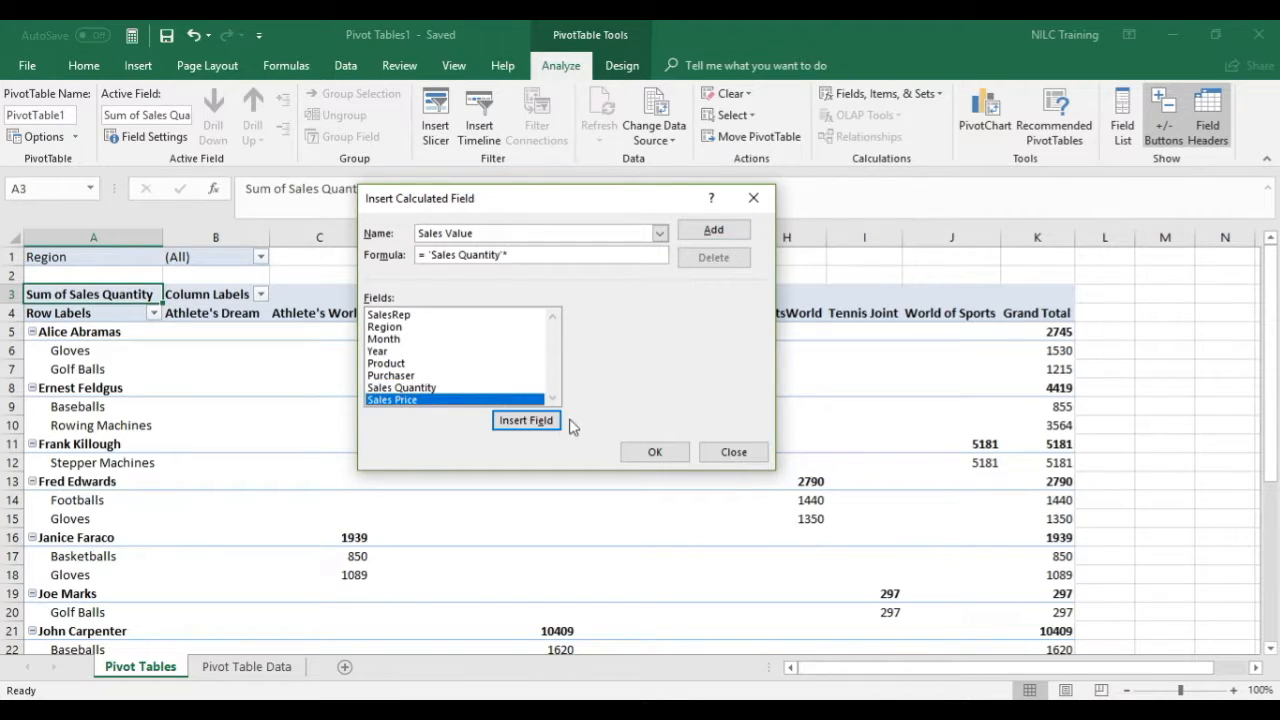
pyautogui.click(525, 421)
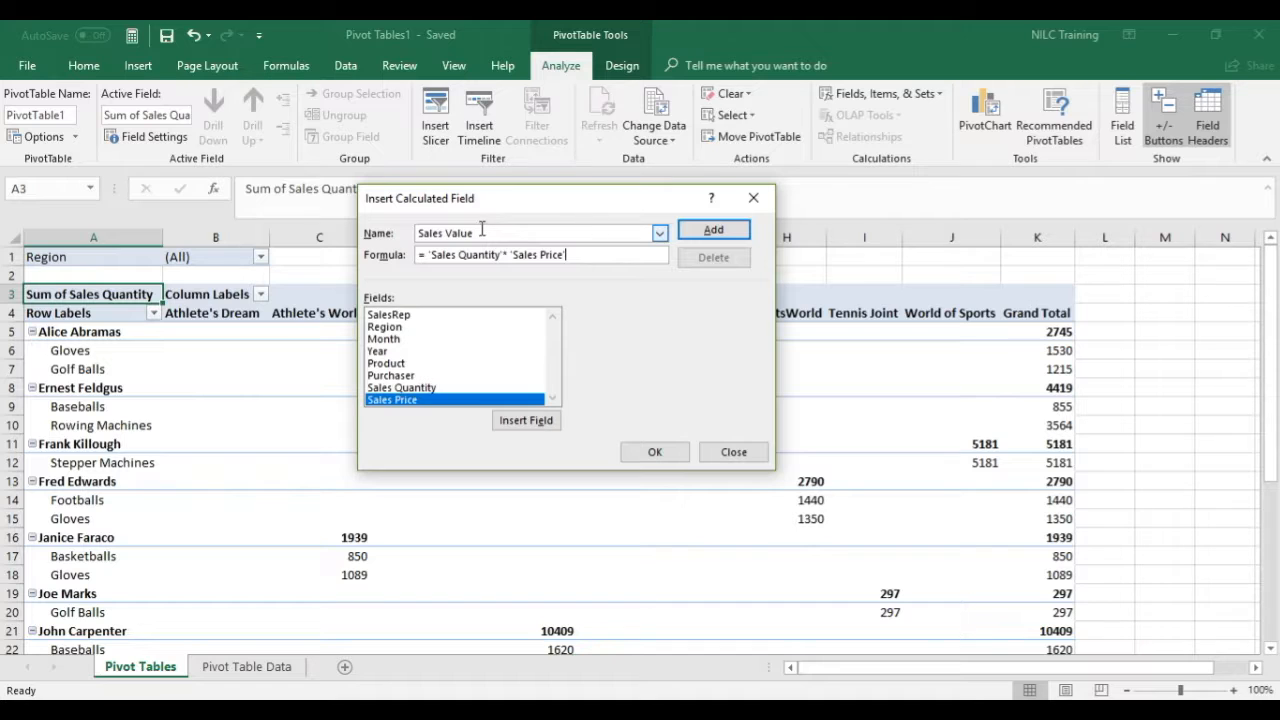
pyautogui.click(713, 231)
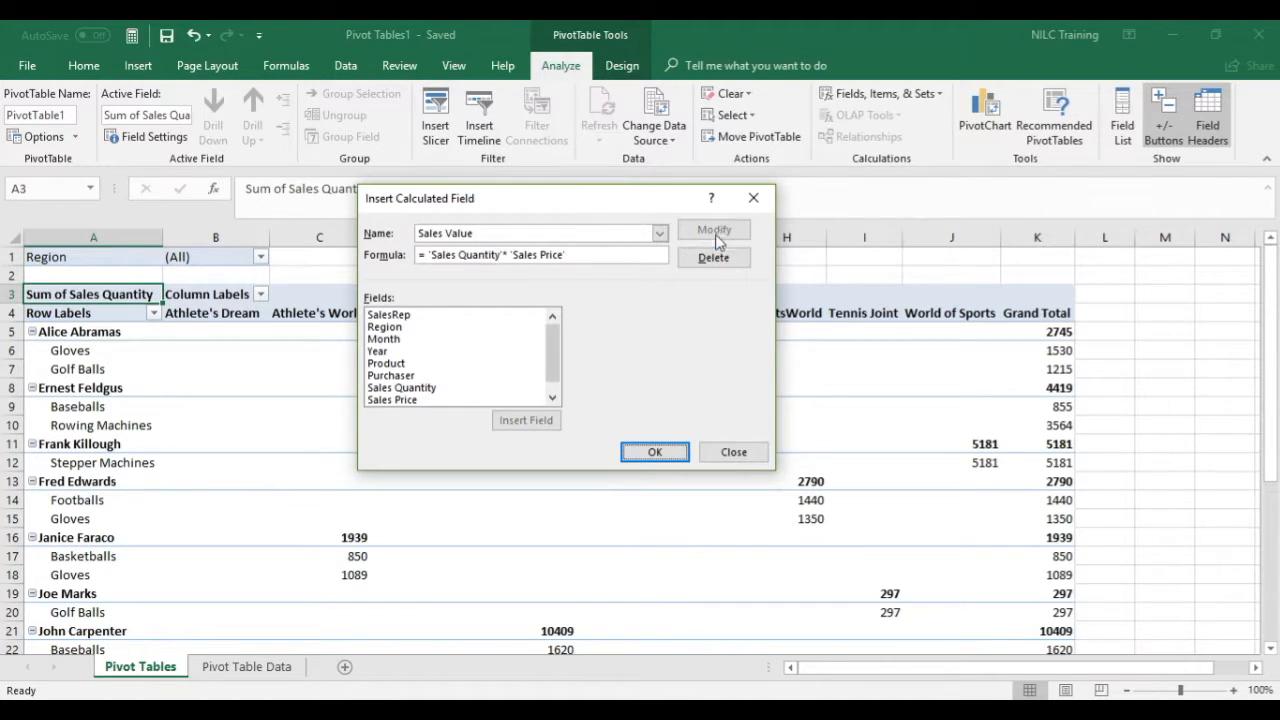
pyautogui.scroll(-1, 552, 340)
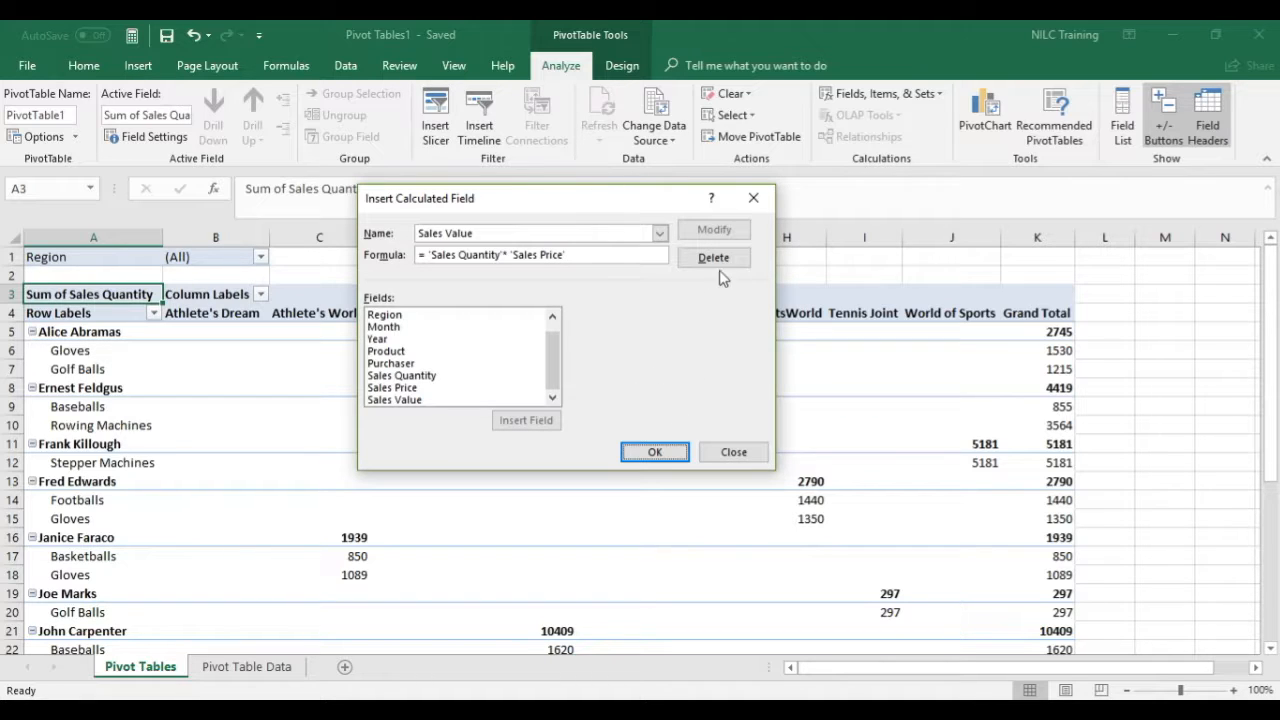
pyautogui.click(390, 400)
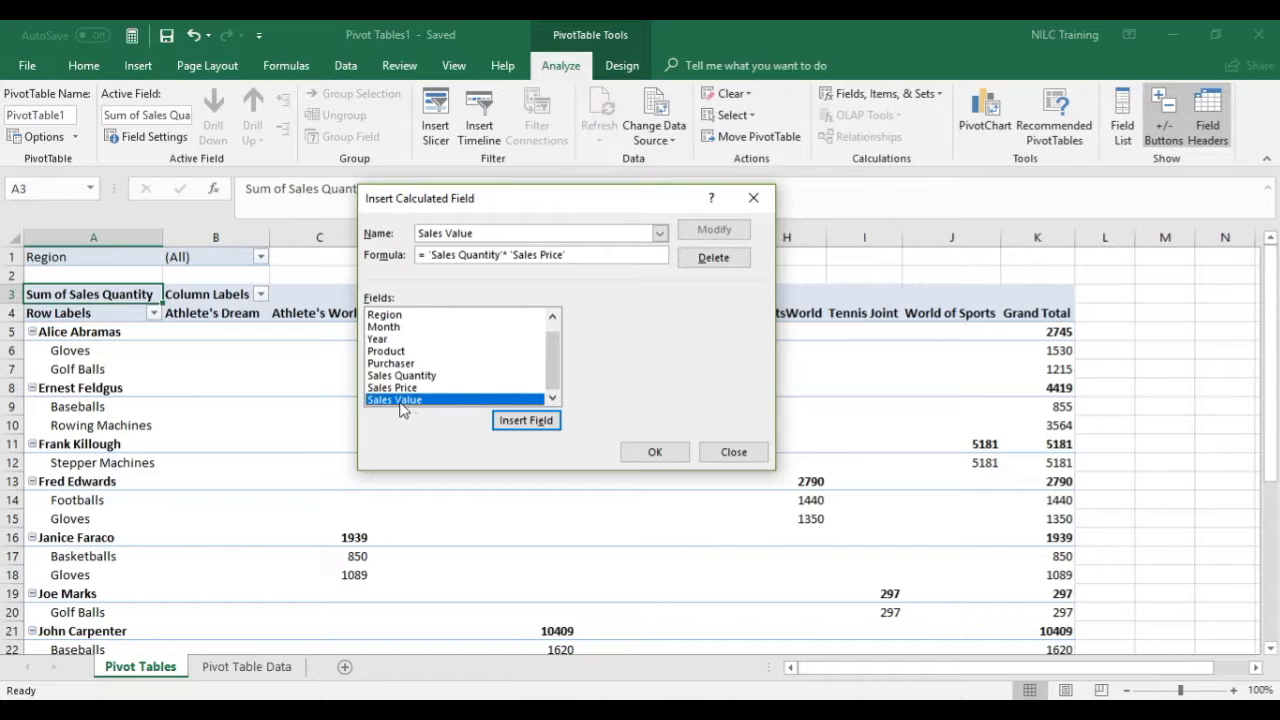
pyautogui.click(654, 453)
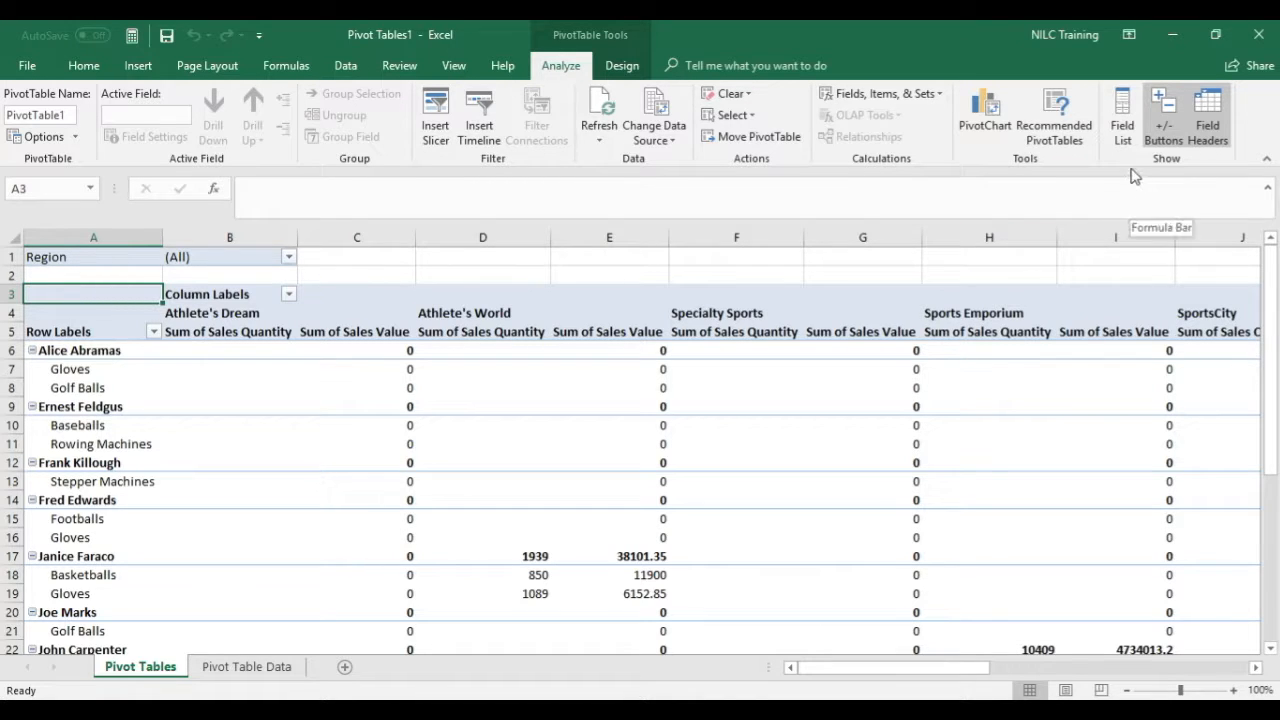
# Remove Sales Quantity from the pivot table so that Sales Value is the only values field
pyautogui.click(1122, 108)
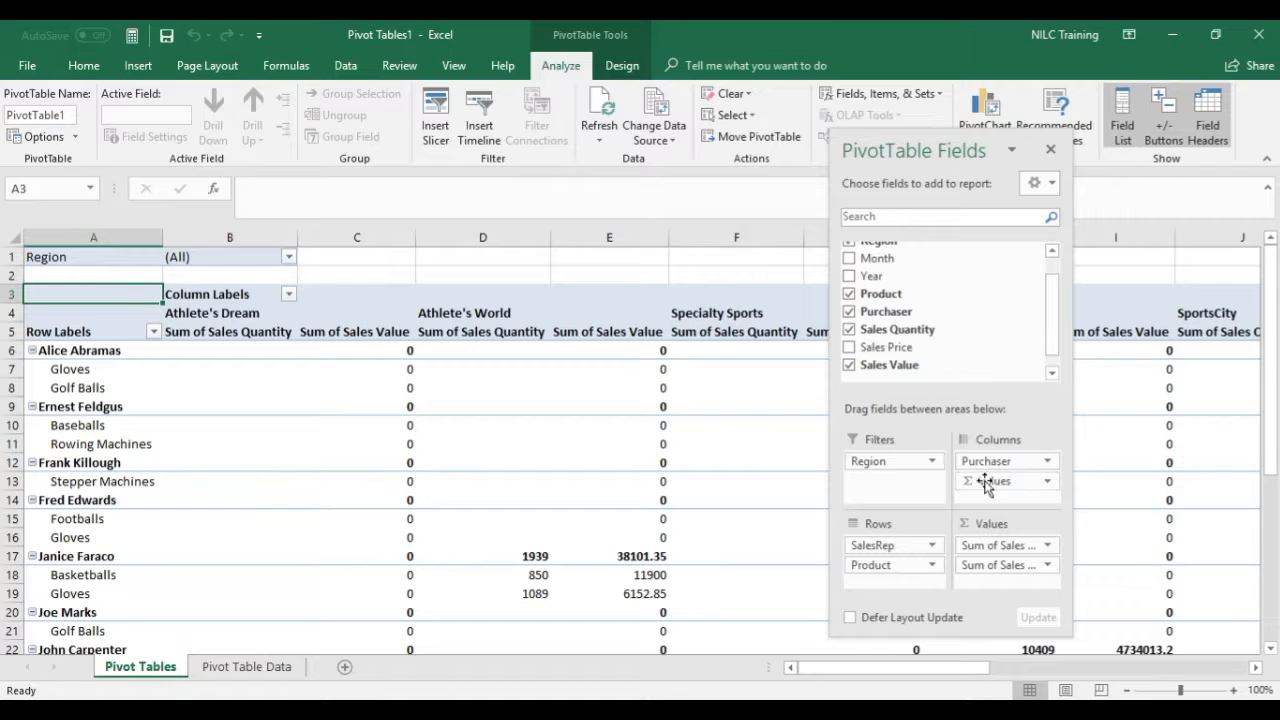
pyautogui.click(850, 366)
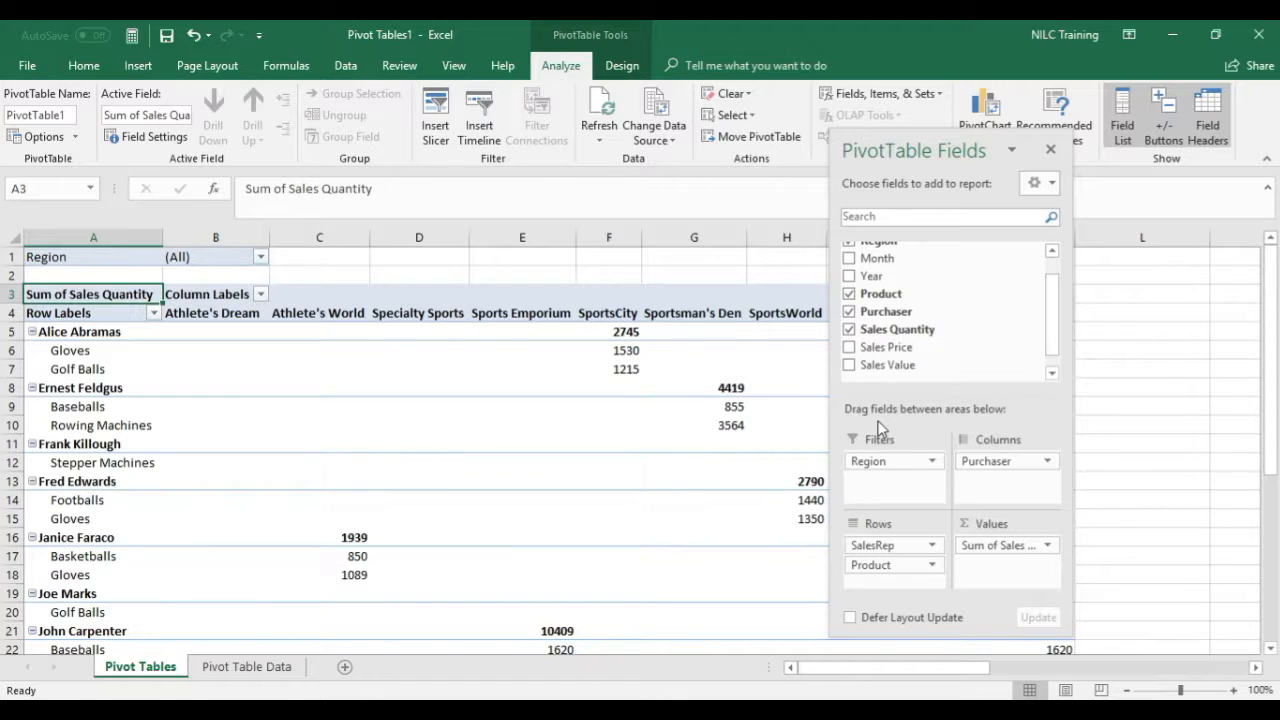
pyautogui.click(850, 331)
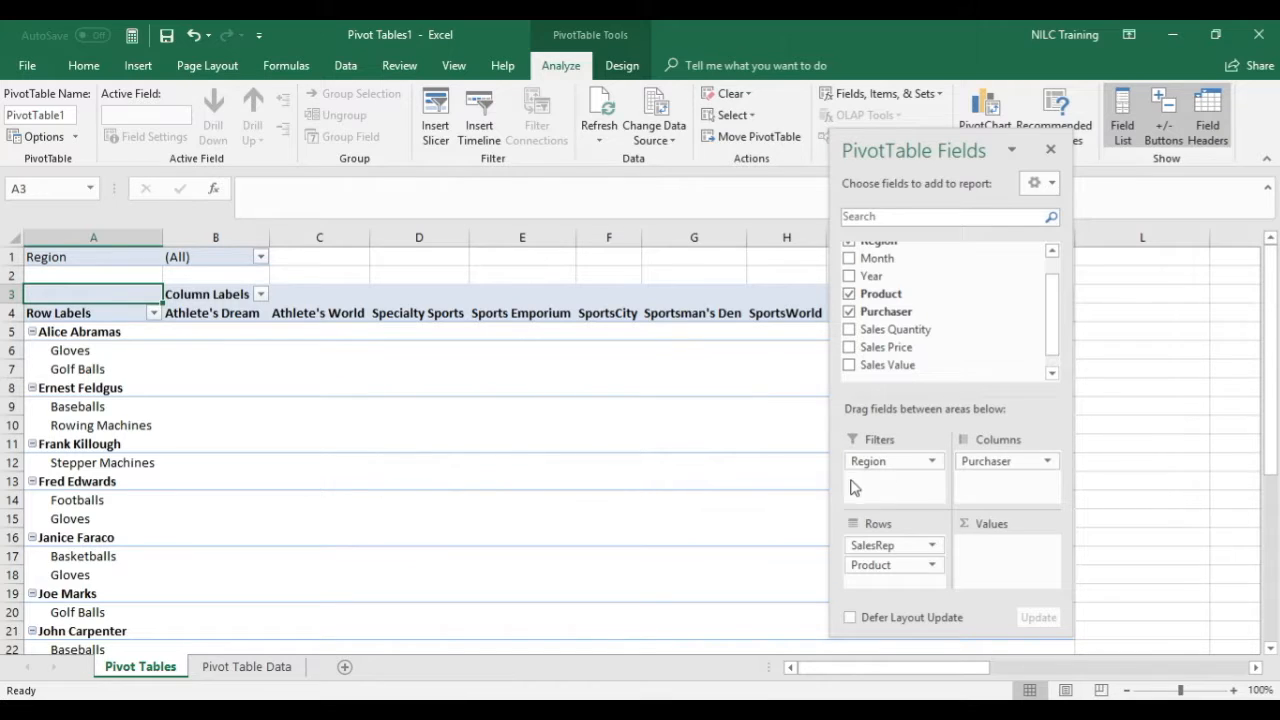
pyautogui.click(852, 368)
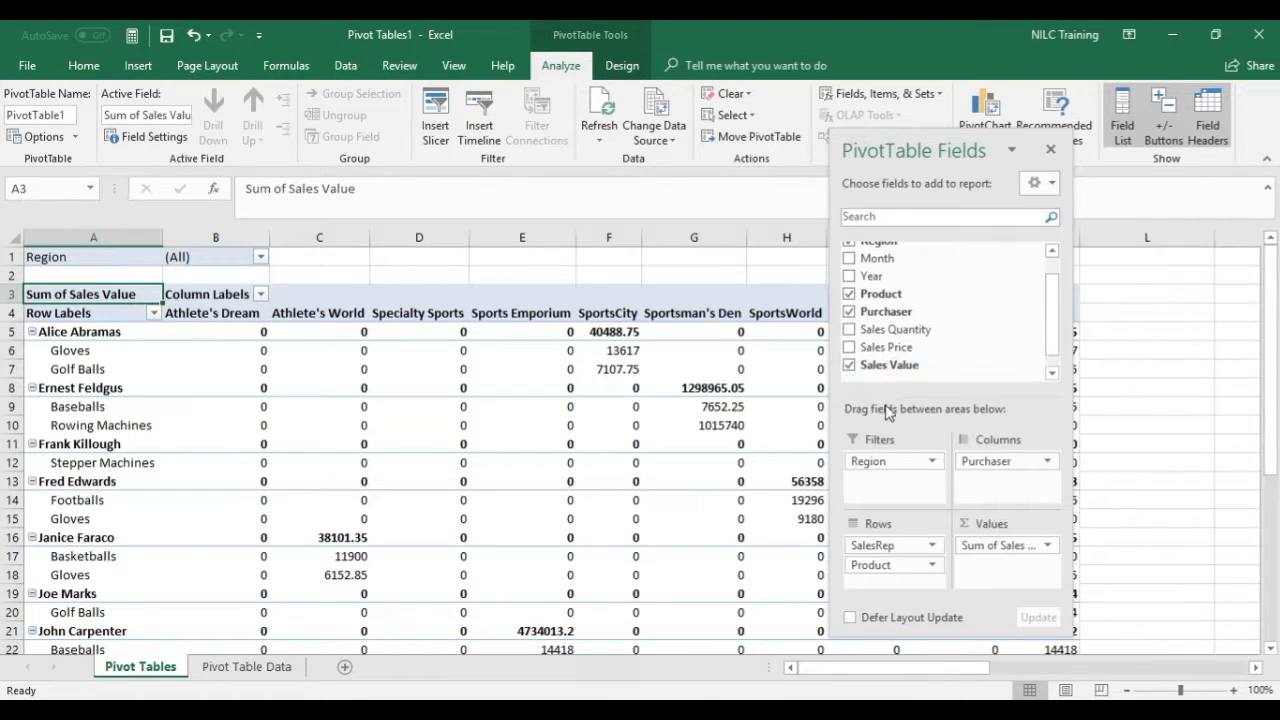
# Replace Sales Value with Sales Quantity as the pivot table's values field and close the field list
pyautogui.click(849, 366)
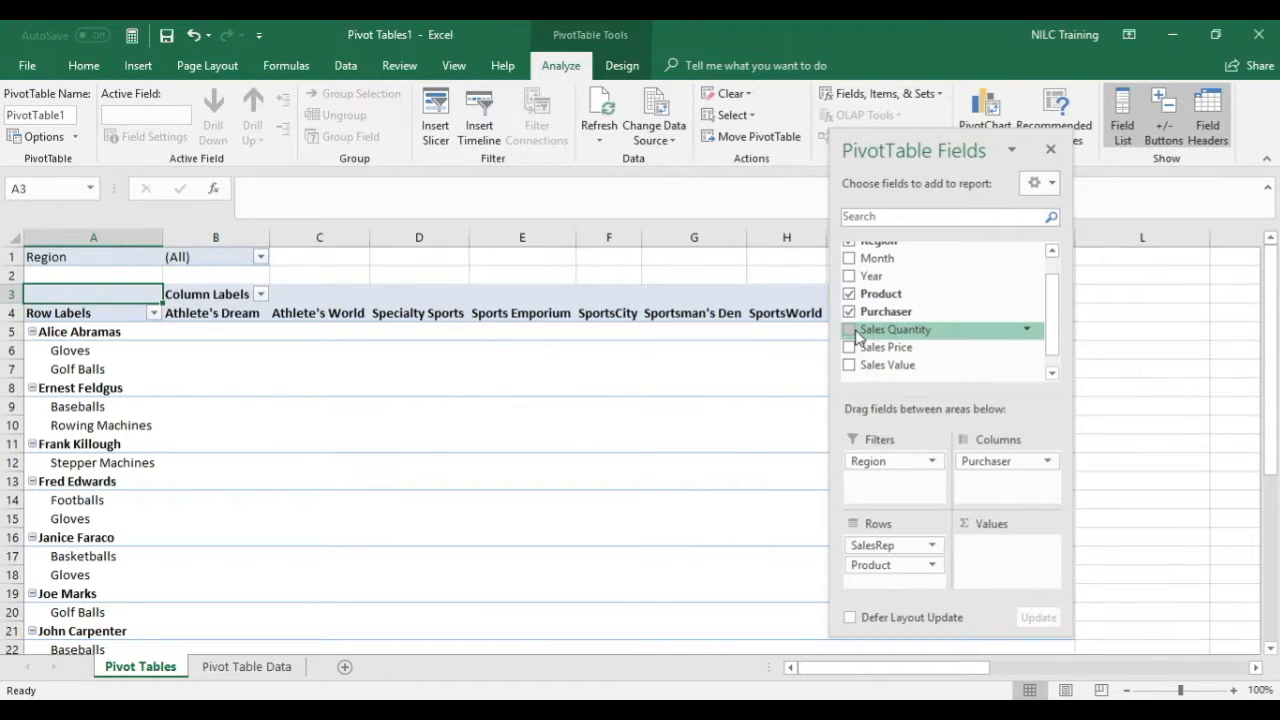
pyautogui.click(849, 329)
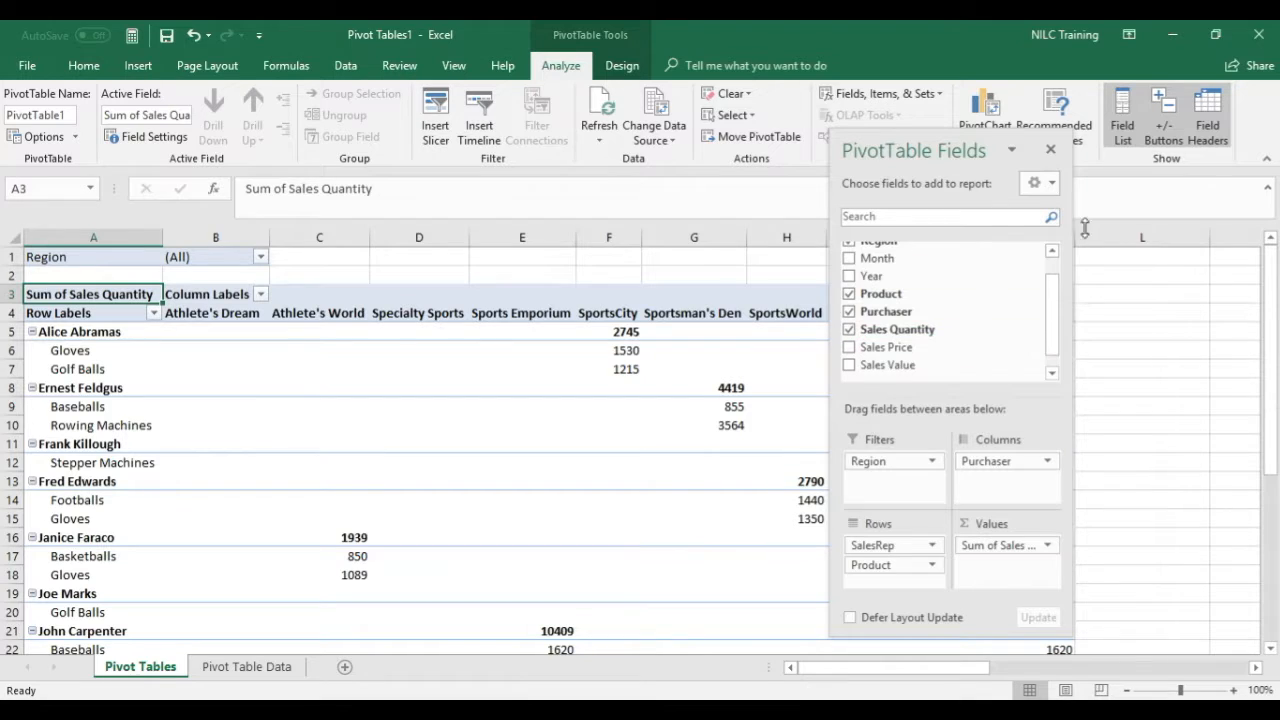
pyautogui.click(1050, 150)
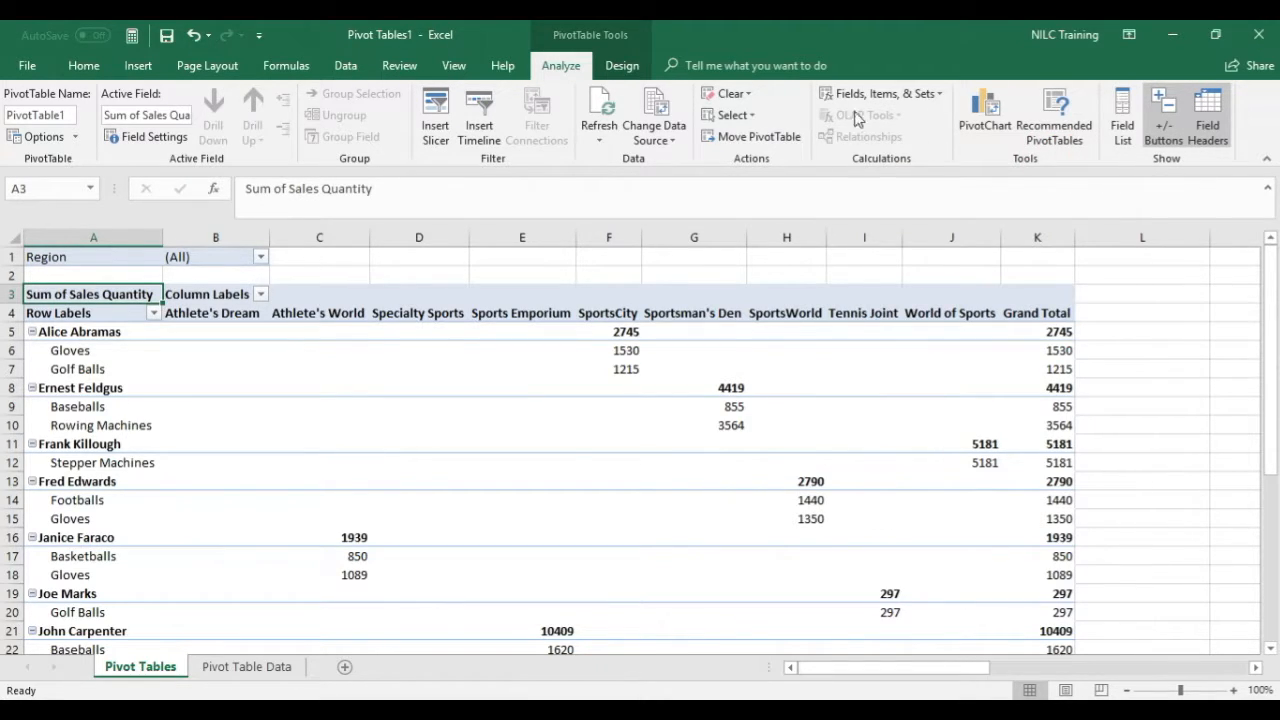
# Start another calculated field for the pivot table and name it Sales Value Increase by 20%
pyautogui.click(940, 94)
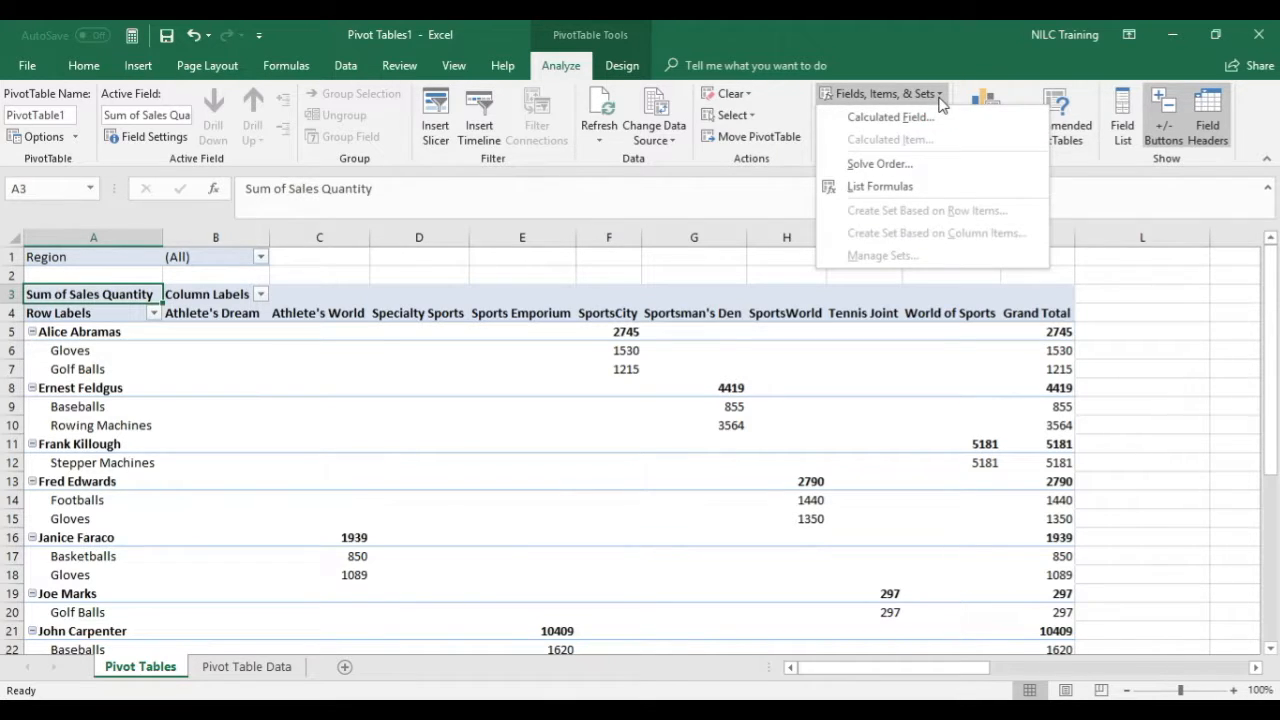
pyautogui.click(890, 117)
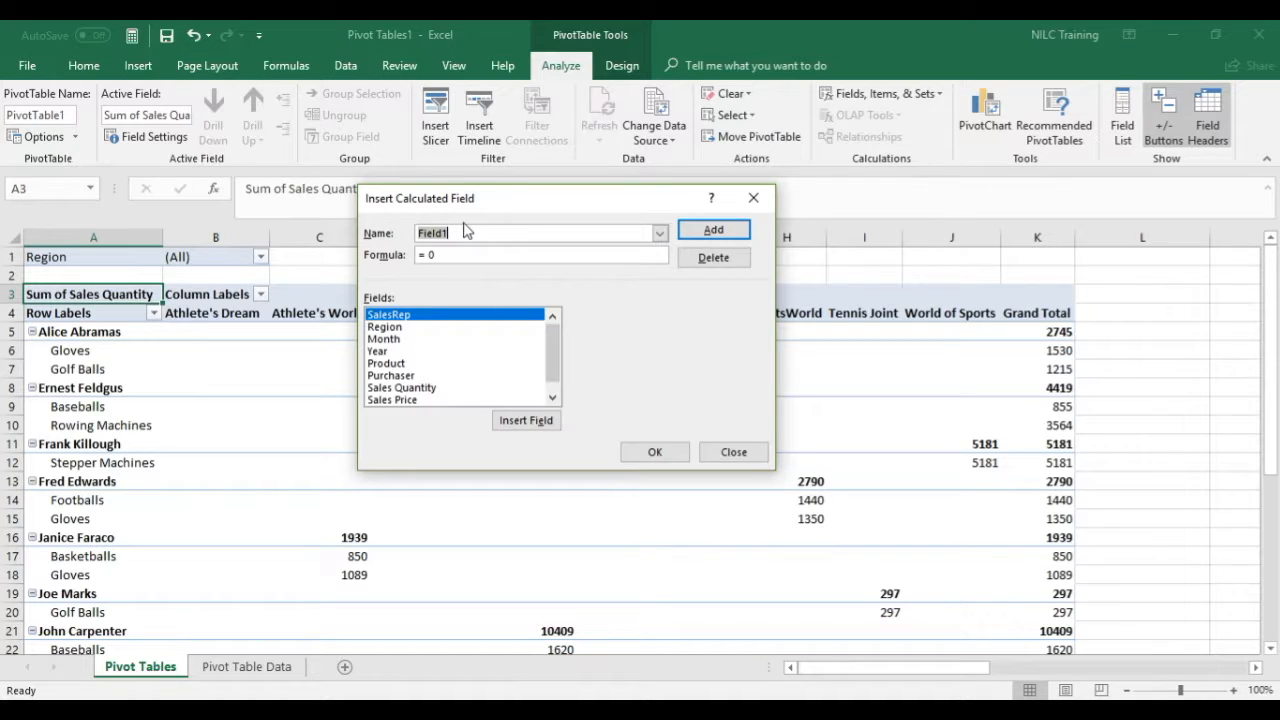
pyautogui.write('Sales rev')
pyautogui.press('BackSpace')
pyautogui.press('BackSpace')
pyautogui.press('BackSpace')
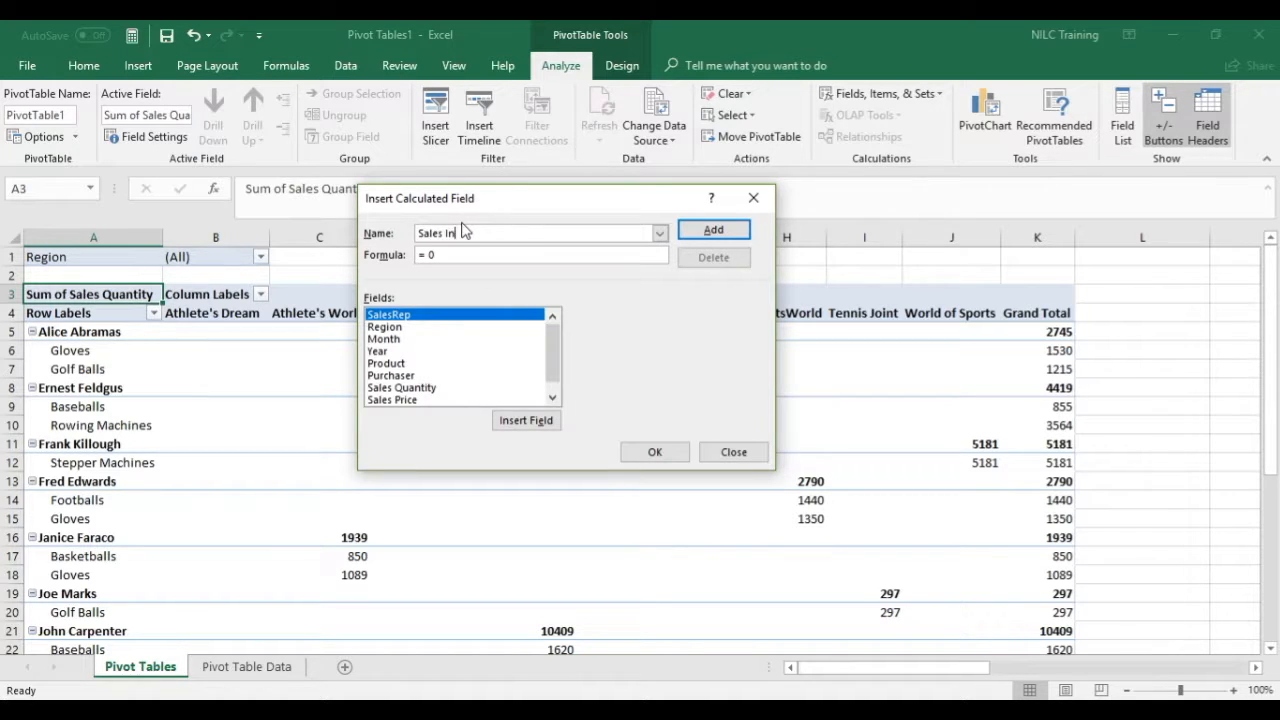
pyautogui.write('Value Increase by 20%')
# Define the new field's formula as 'Sales Value'*1.20 and add the calculated field to the pivot table
pyautogui.click(435, 255)
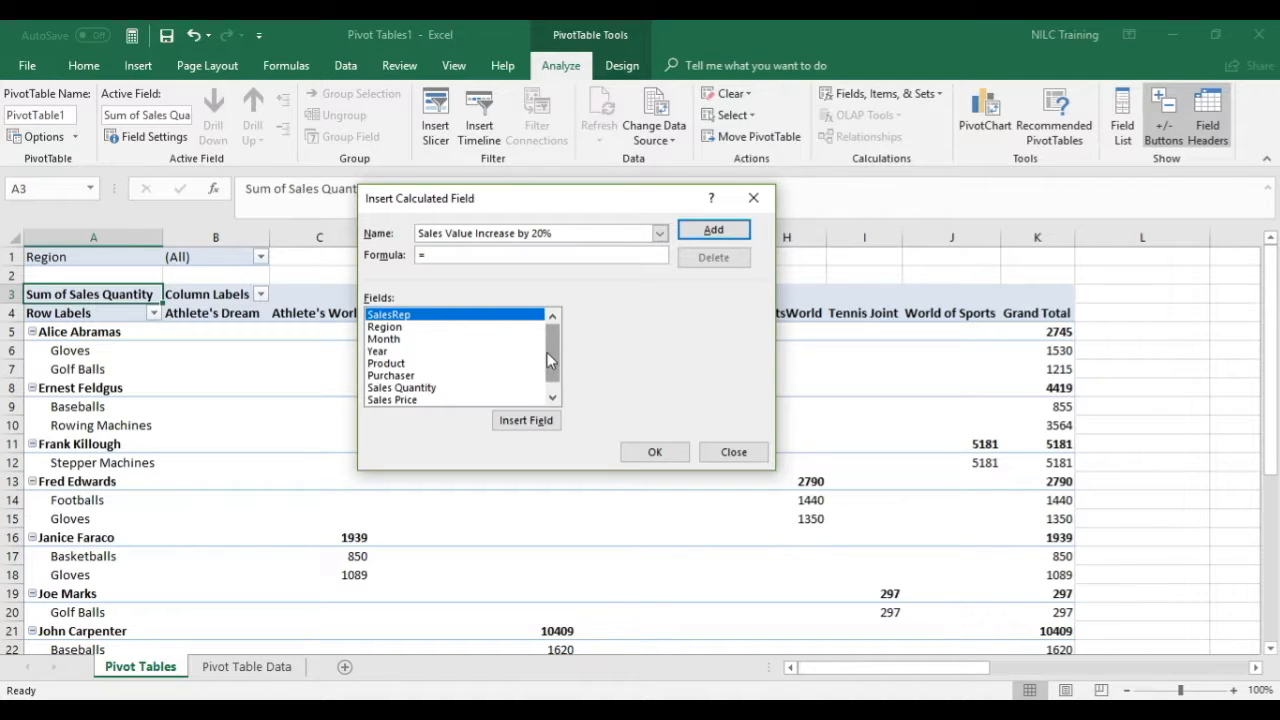
pyautogui.moveTo(549, 361); pyautogui.dragTo(555, 395)
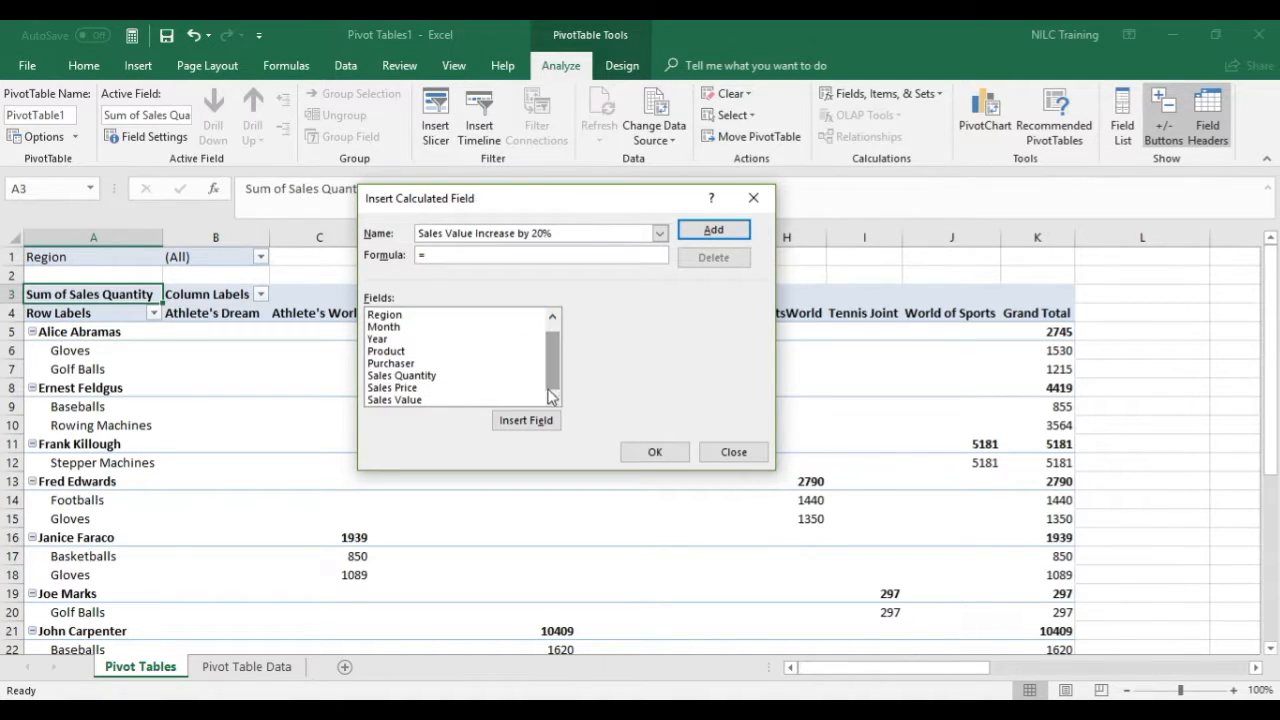
pyautogui.click(407, 401)
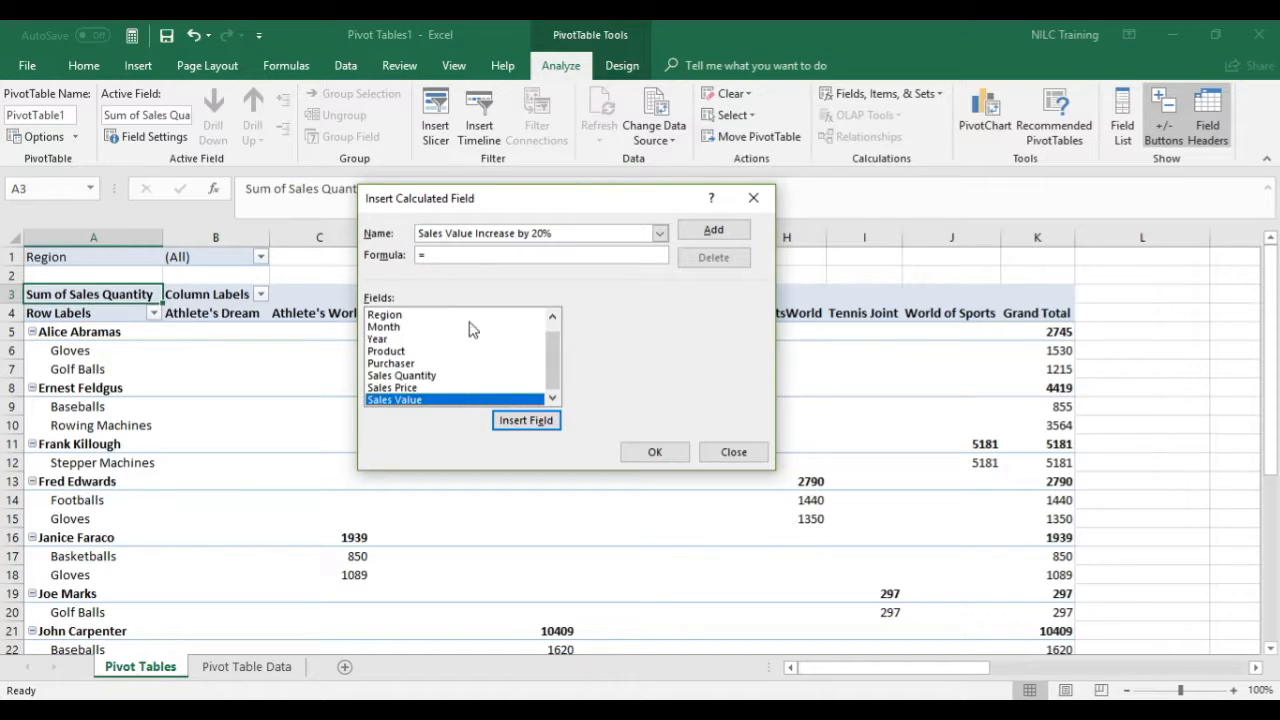
pyautogui.click(524, 421)
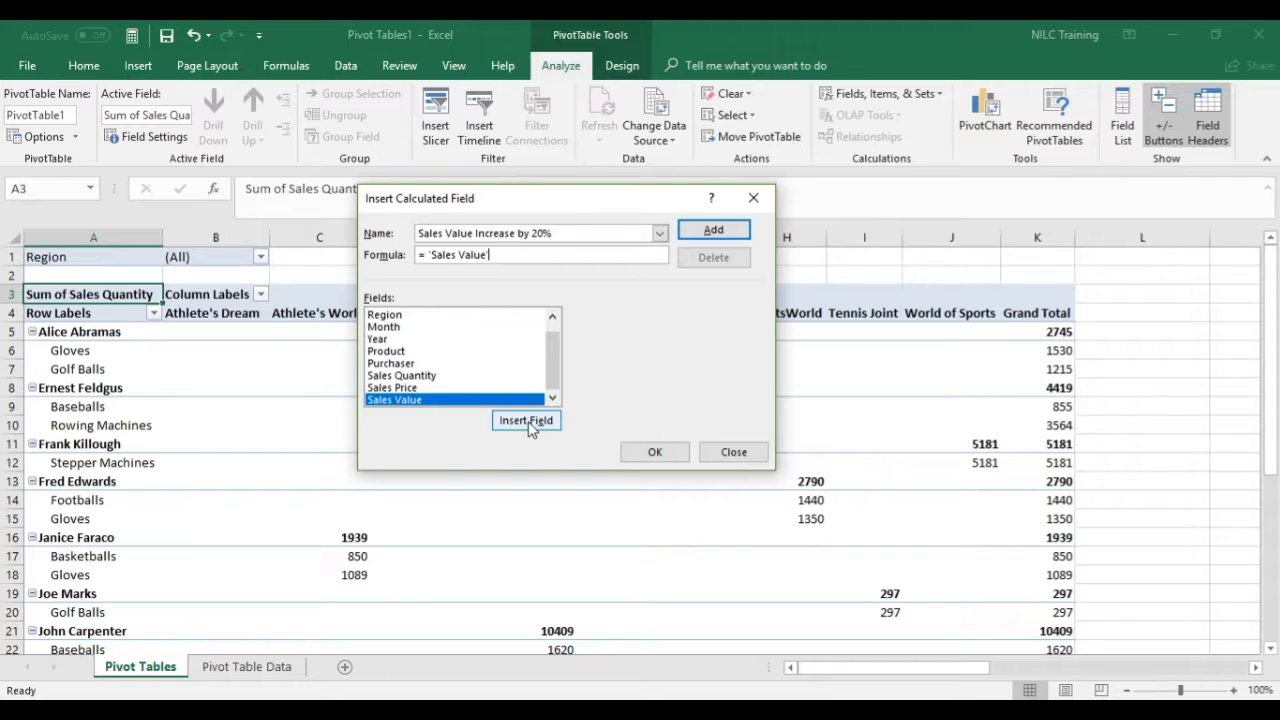
pyautogui.write('*1.20')
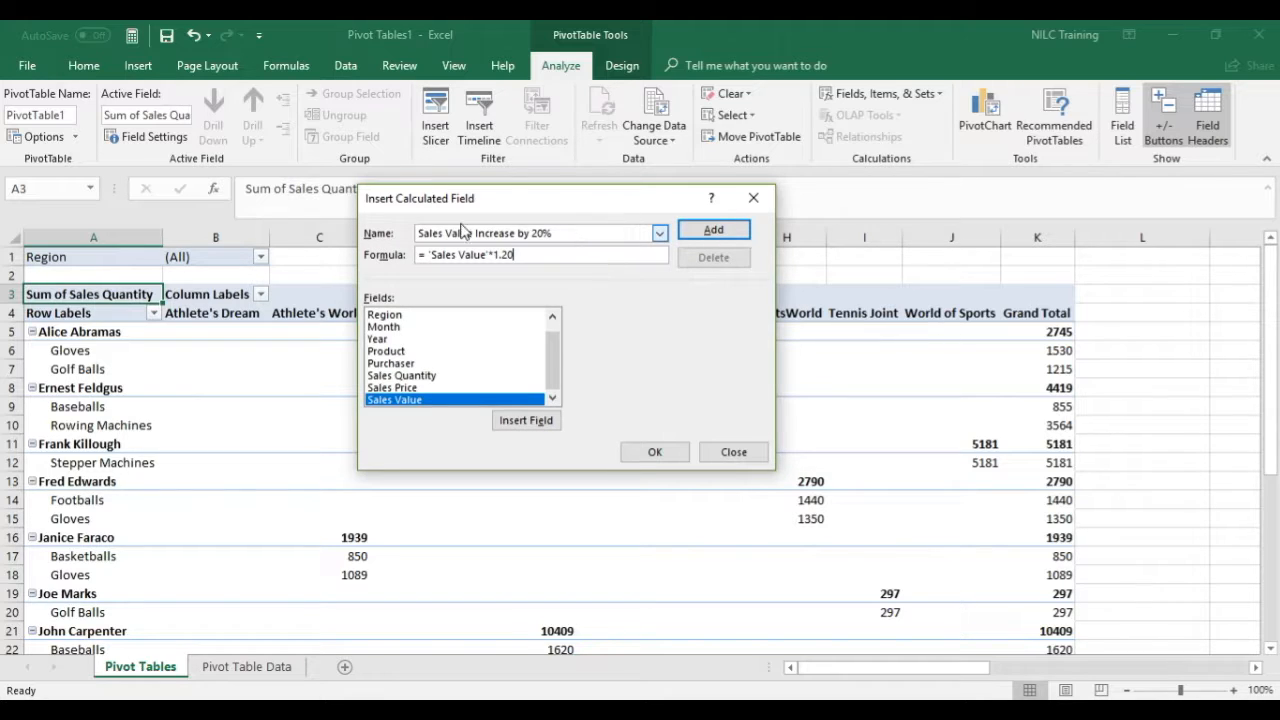
pyautogui.click(703, 233)
pyautogui.moveTo(558, 349)
pyautogui.mouseDown()
pyautogui.moveTo(553, 340)
pyautogui.moveTo(553, 372)
pyautogui.mouseUp()
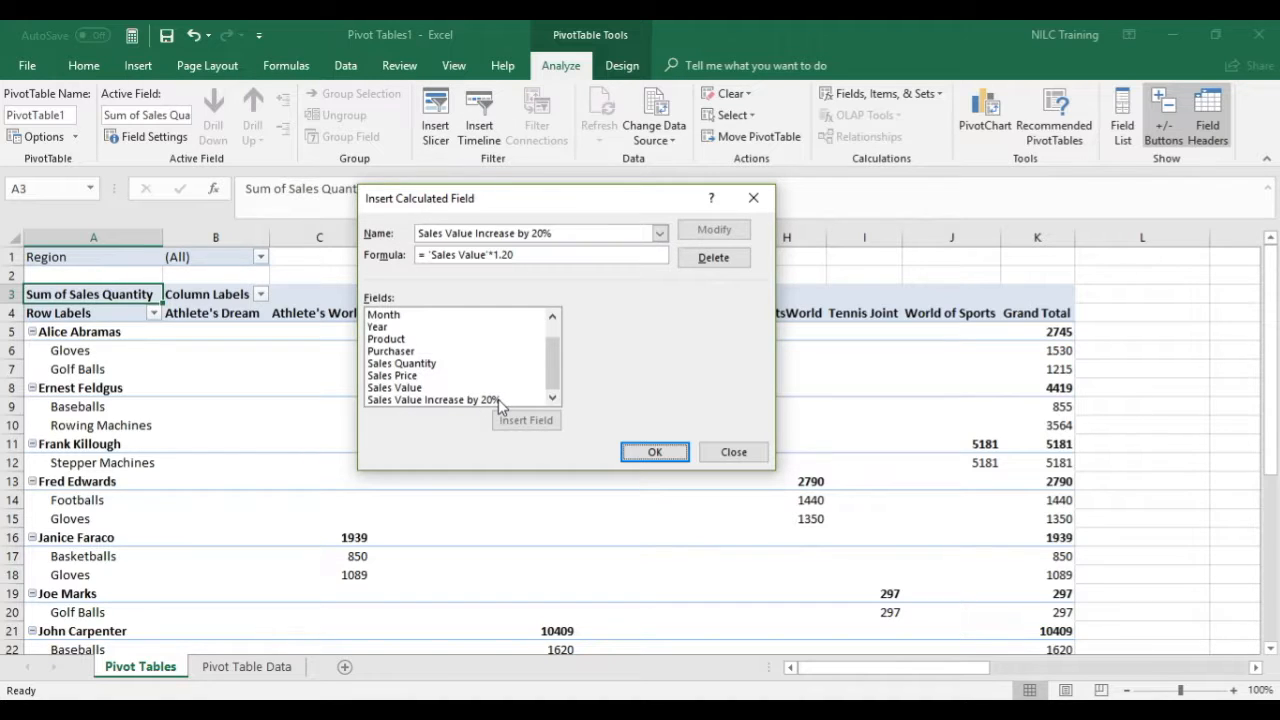
pyautogui.click(654, 453)
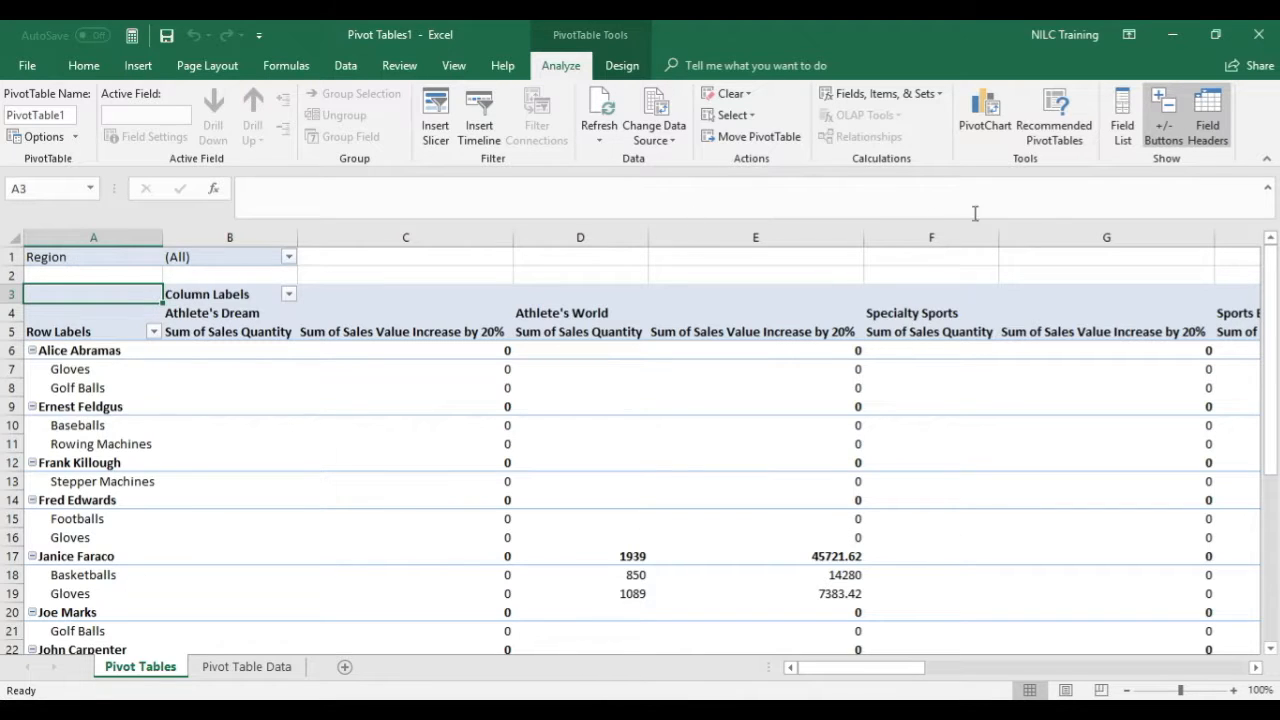
# Display the pivot table's field list and remove Sales Quantity, leaving Sales Value Increase by 20% as the only values field
pyautogui.click(1126, 118)
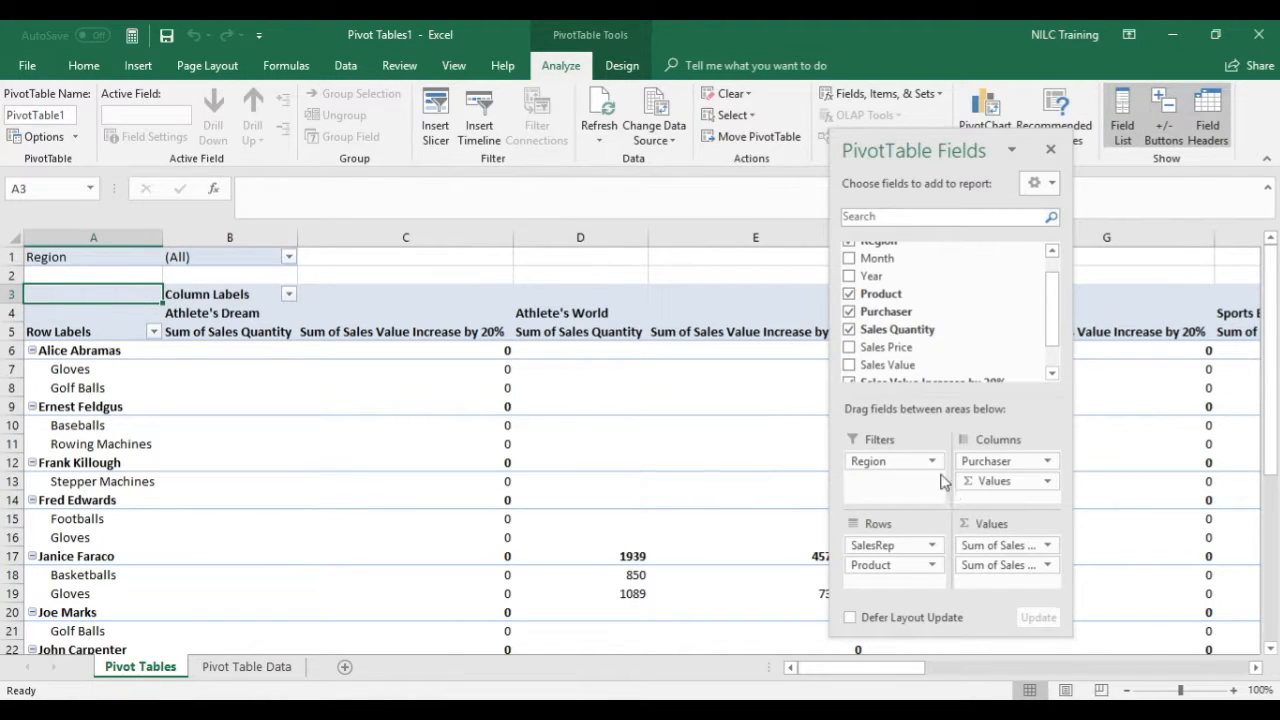
pyautogui.moveTo(1050, 340); pyautogui.dragTo(1051, 358)
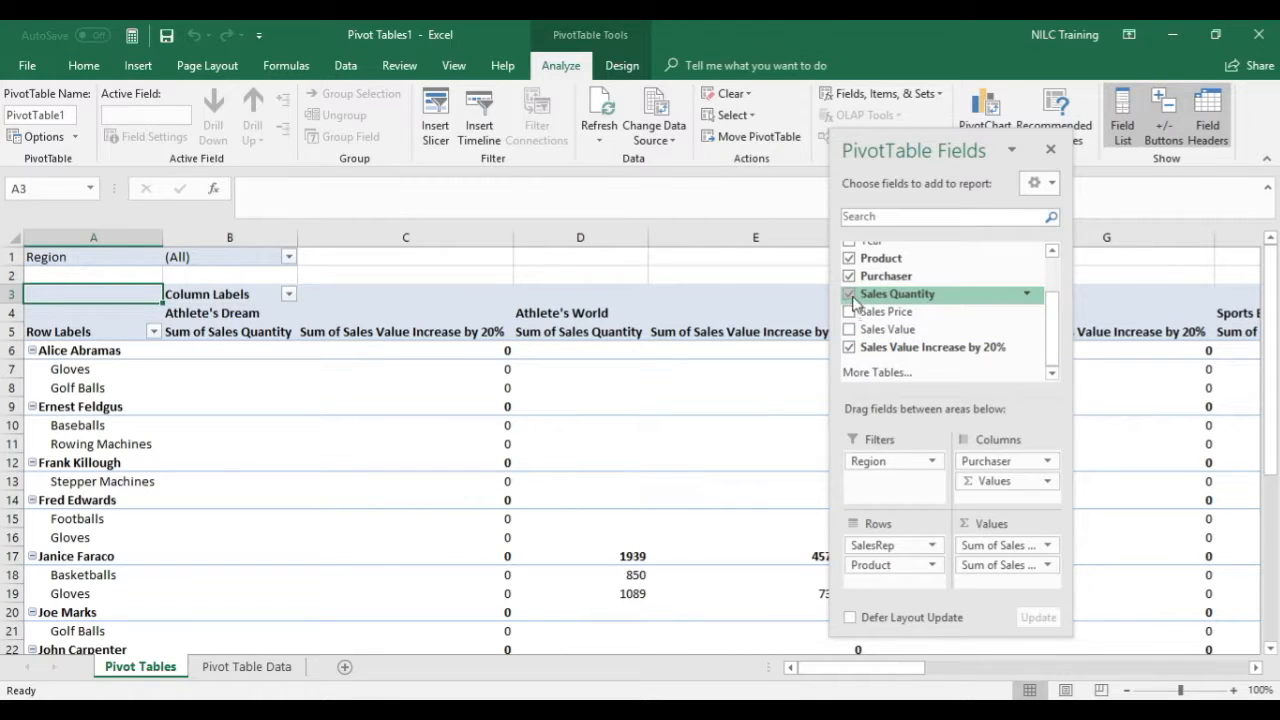
pyautogui.click(849, 295)
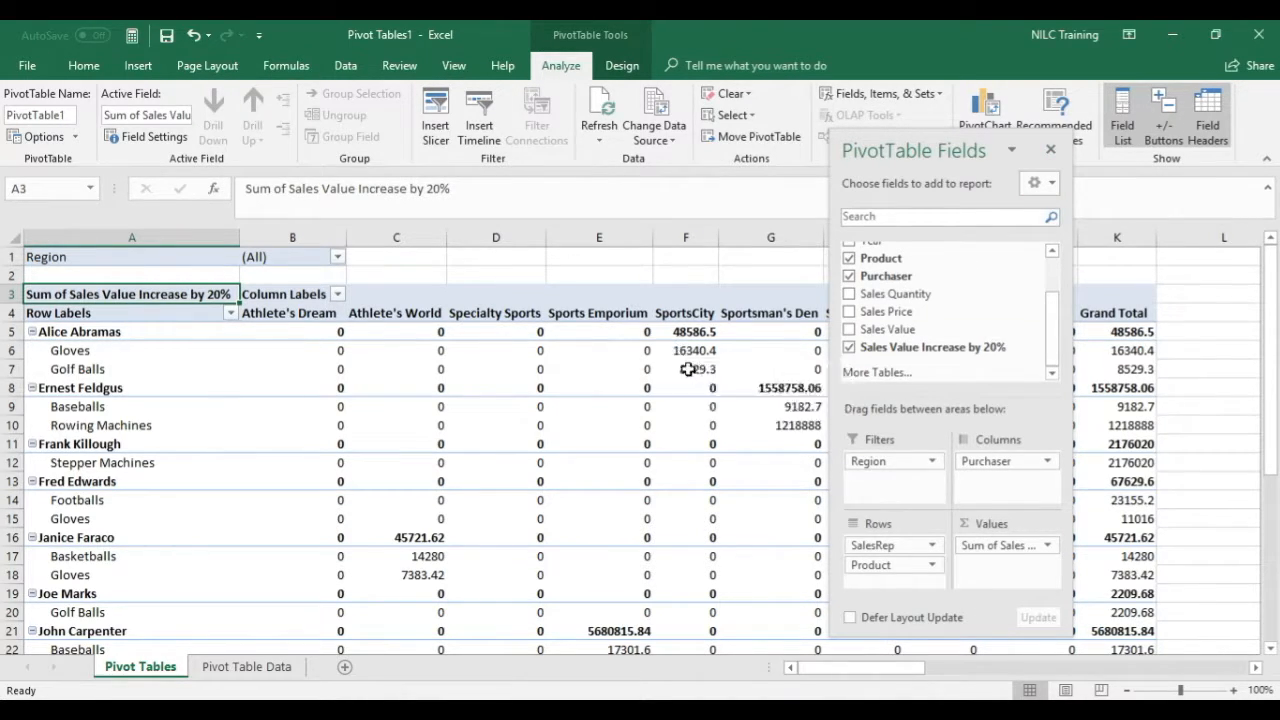
pyautogui.moveTo(703, 464)
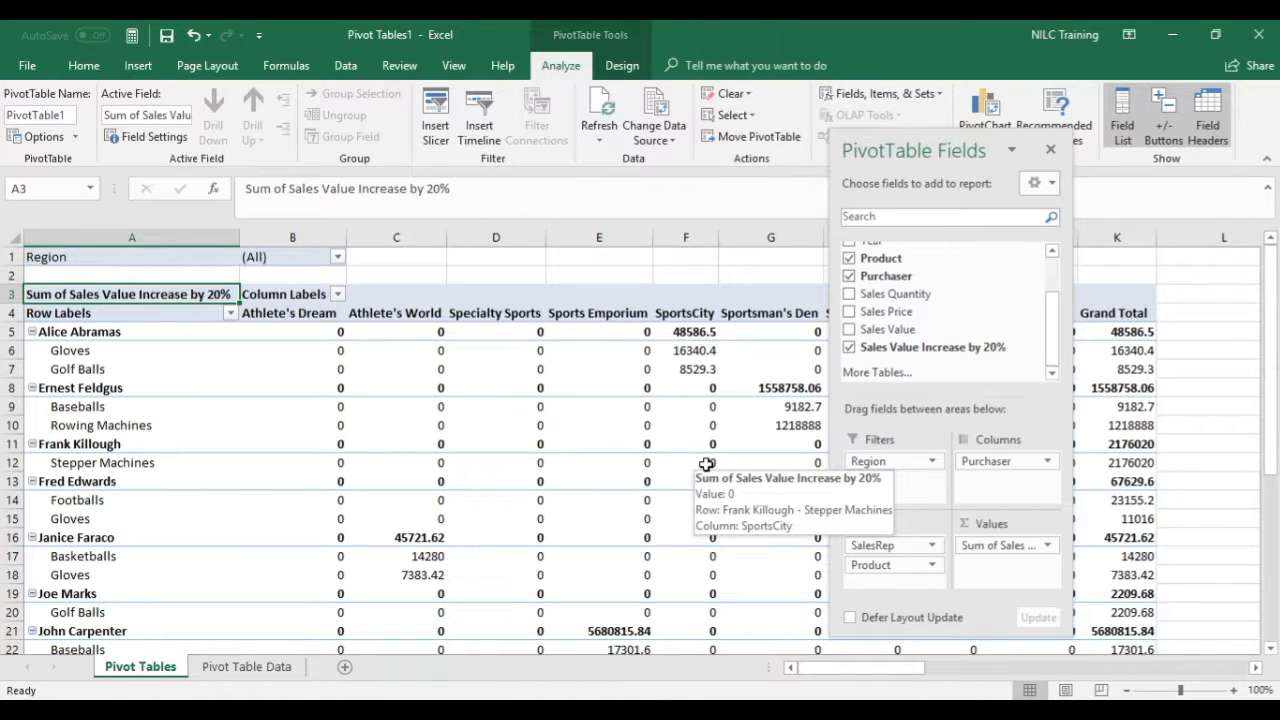
pyautogui.moveTo(617, 373)
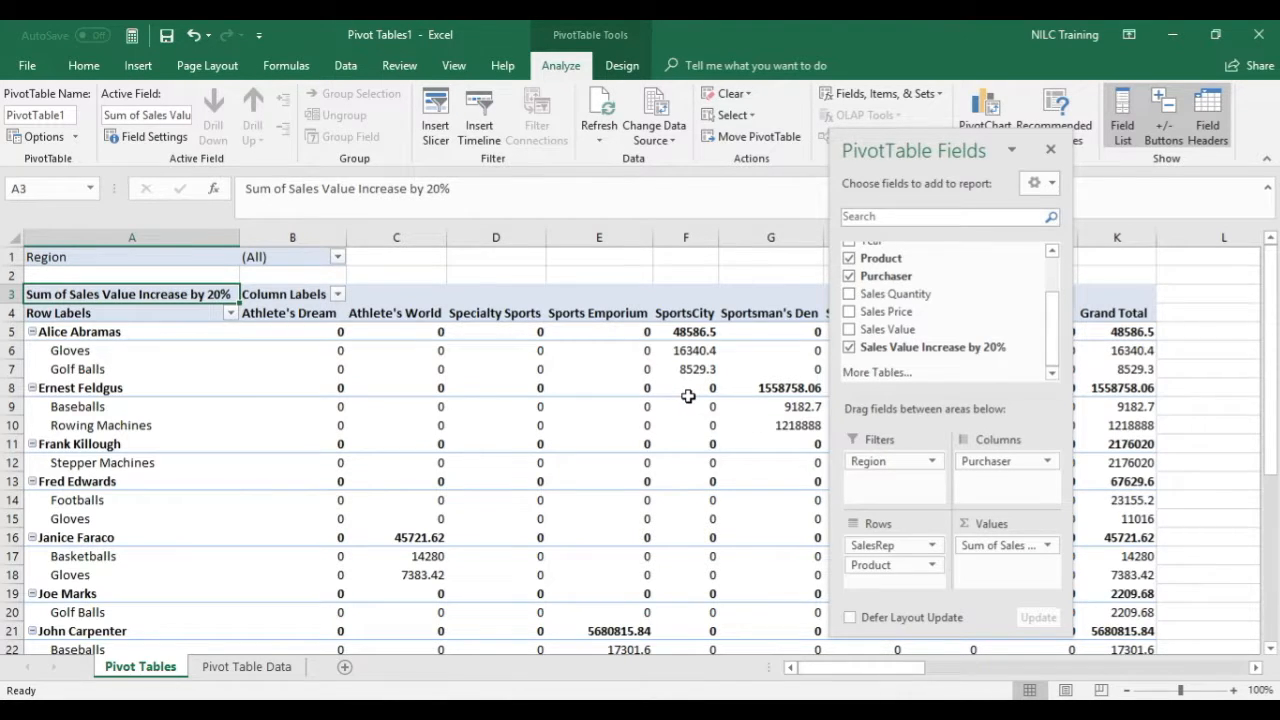
pyautogui.moveTo(686, 388)
pyautogui.moveTo(725, 405)
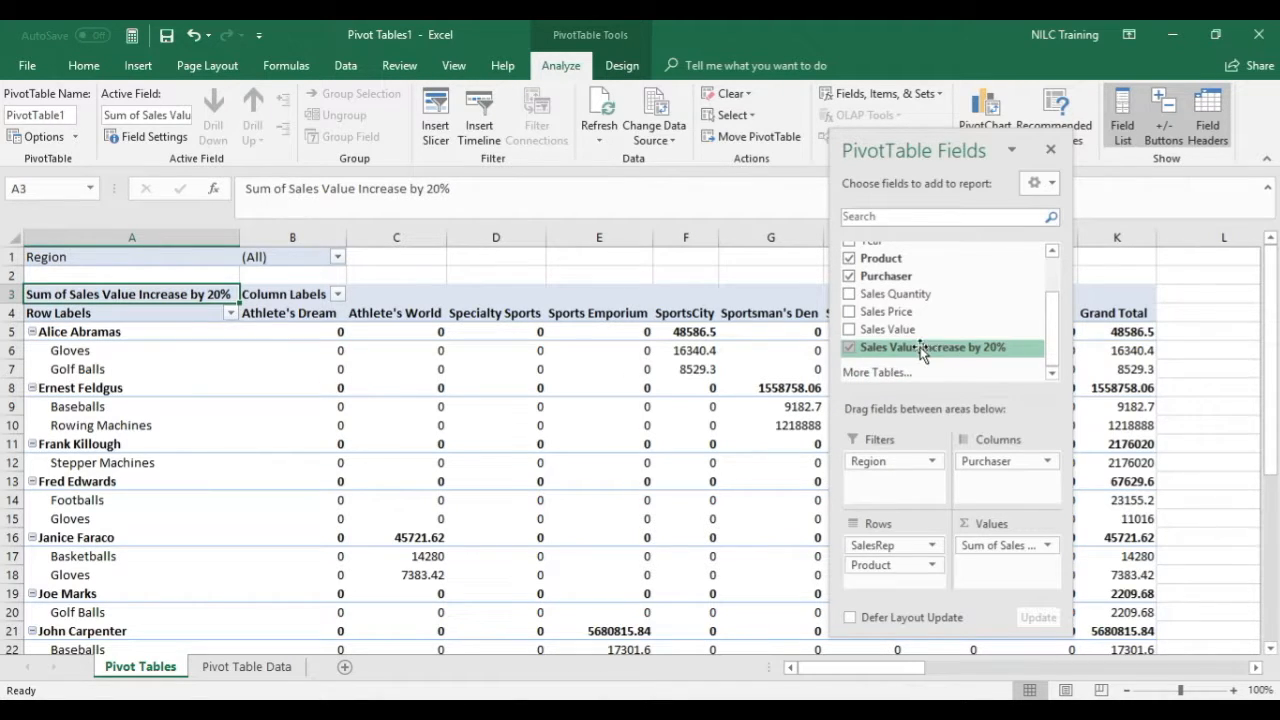
# Replace Sales Value Increase by 20% with Sales Value as the pivot table's values field
pyautogui.click(851, 350)
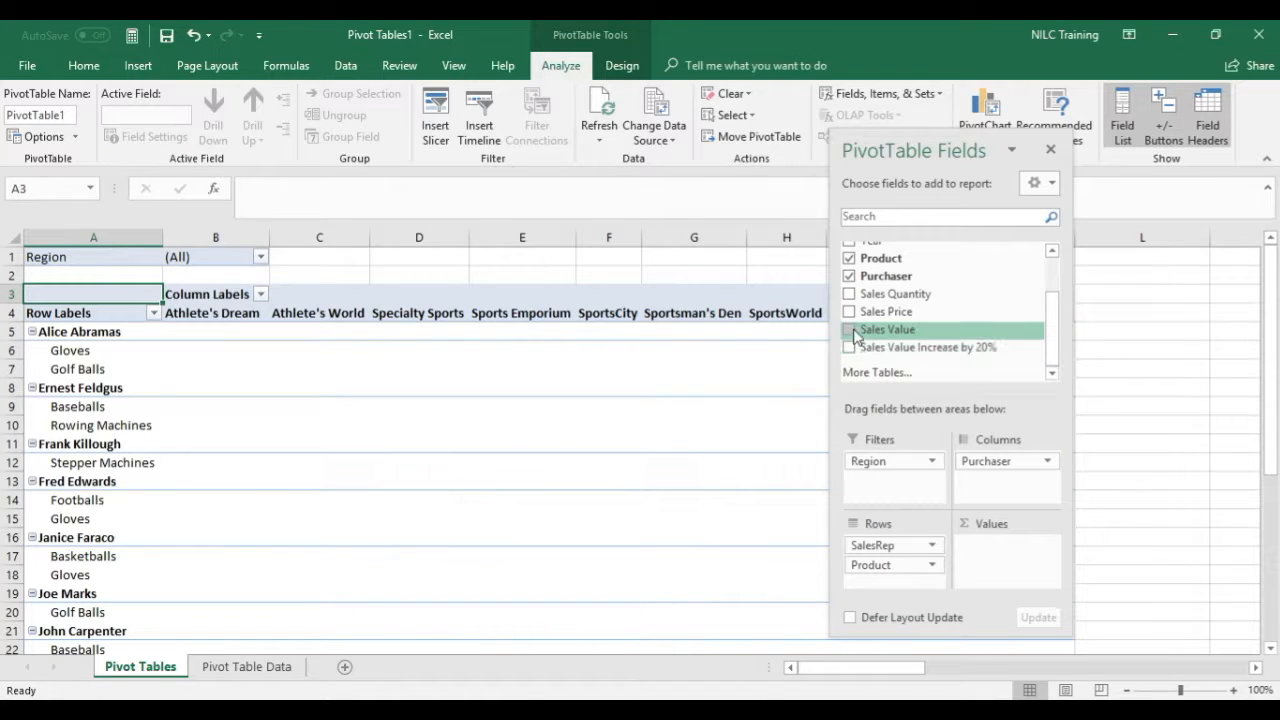
pyautogui.click(850, 331)
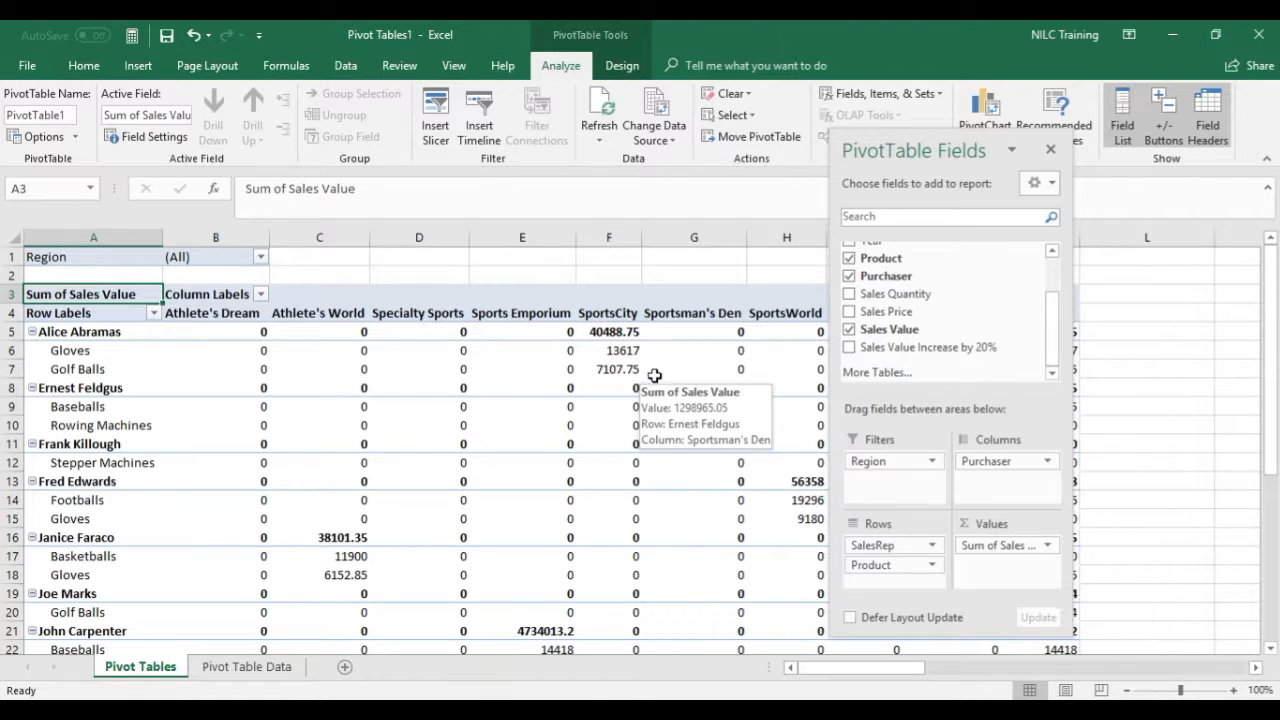
# Replace Sales Value with Sales Value Increase by 20% in the pivot table's values and close the field list
pyautogui.click(849, 330)
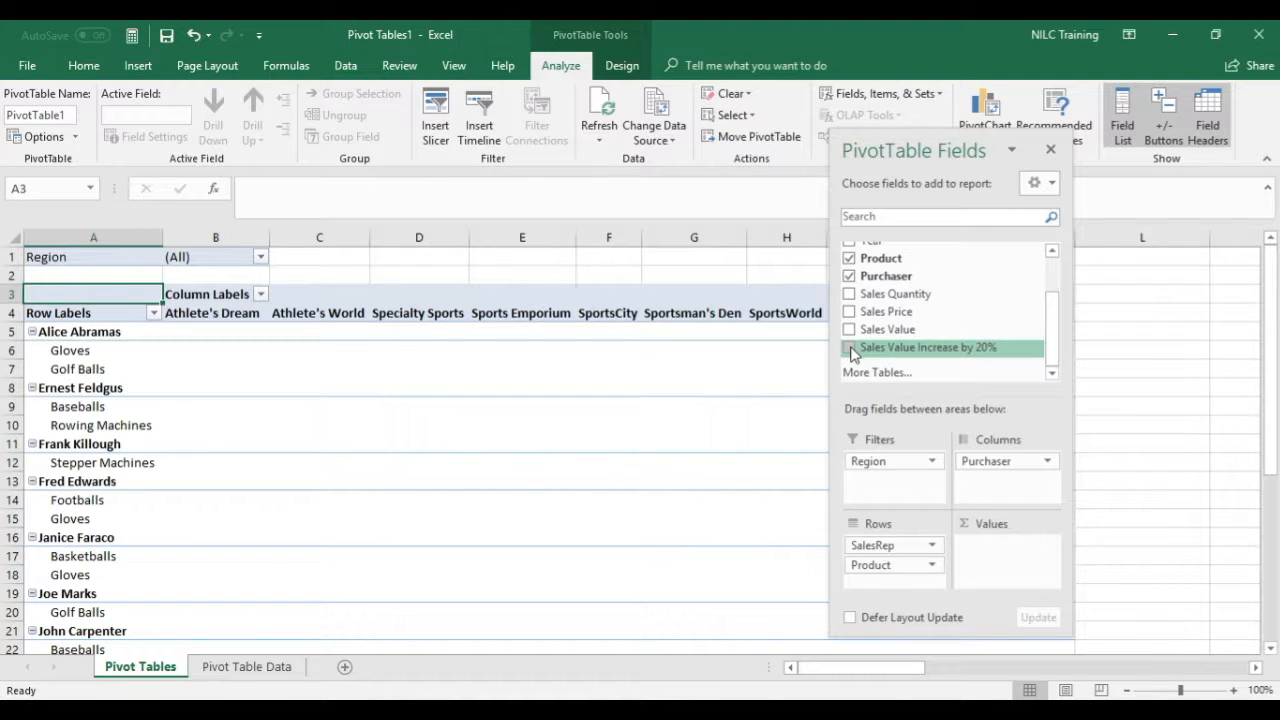
pyautogui.click(850, 348)
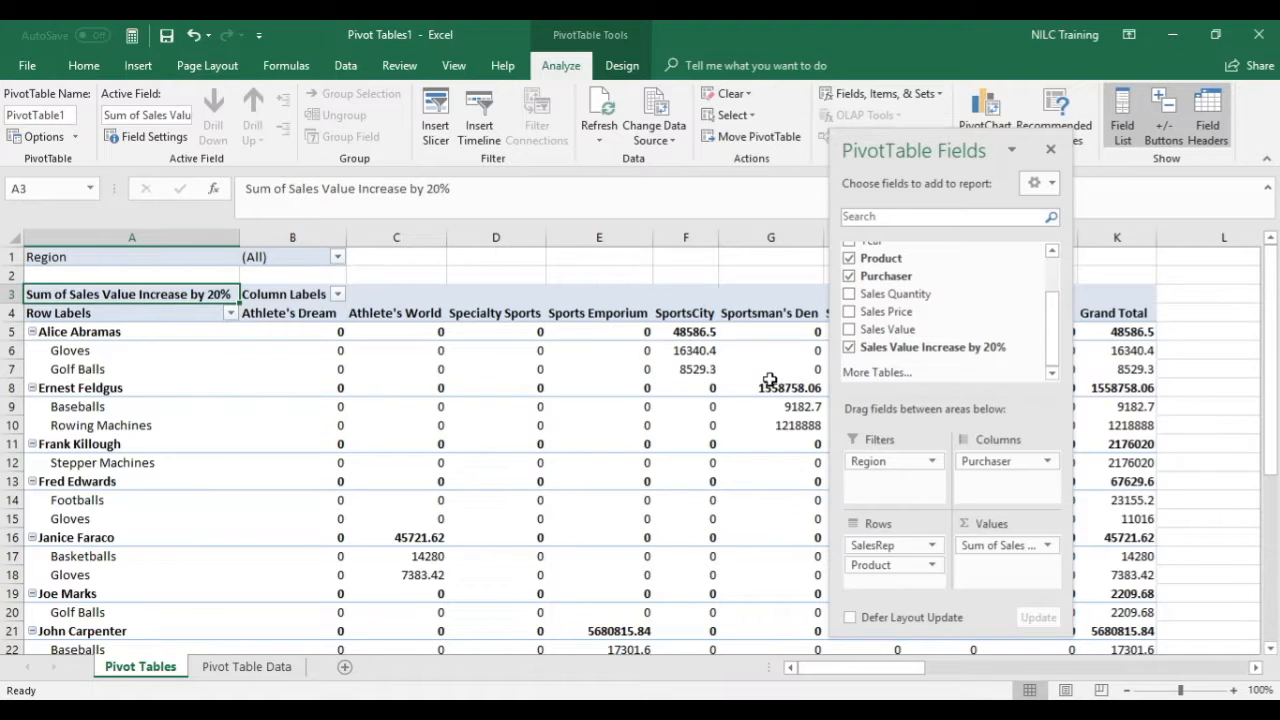
pyautogui.moveTo(766, 379)
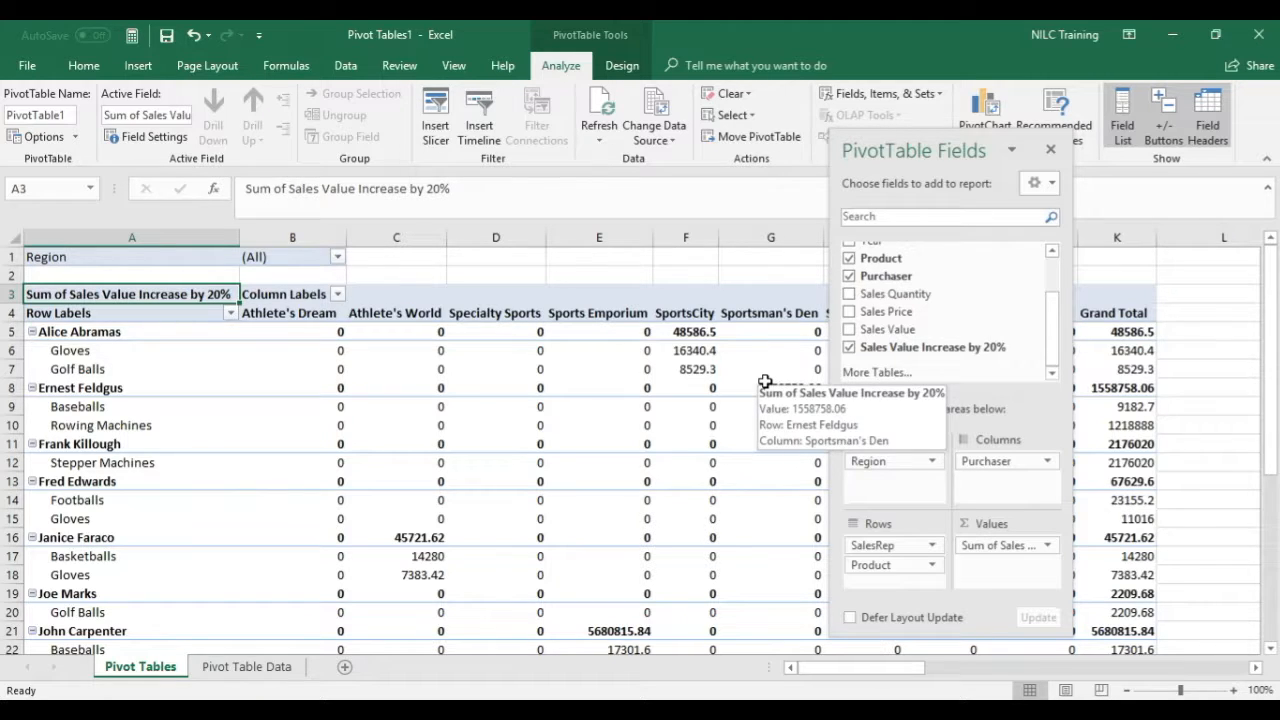
pyautogui.moveTo(684, 438)
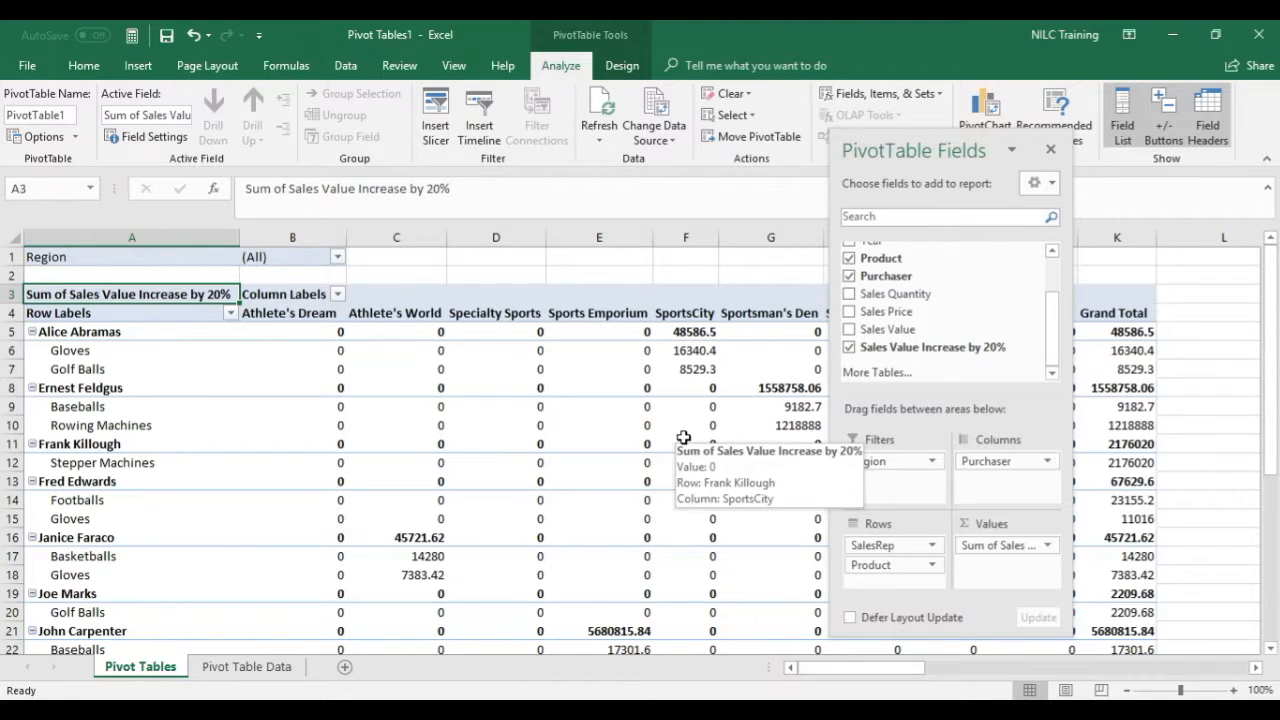
pyautogui.click(1050, 151)
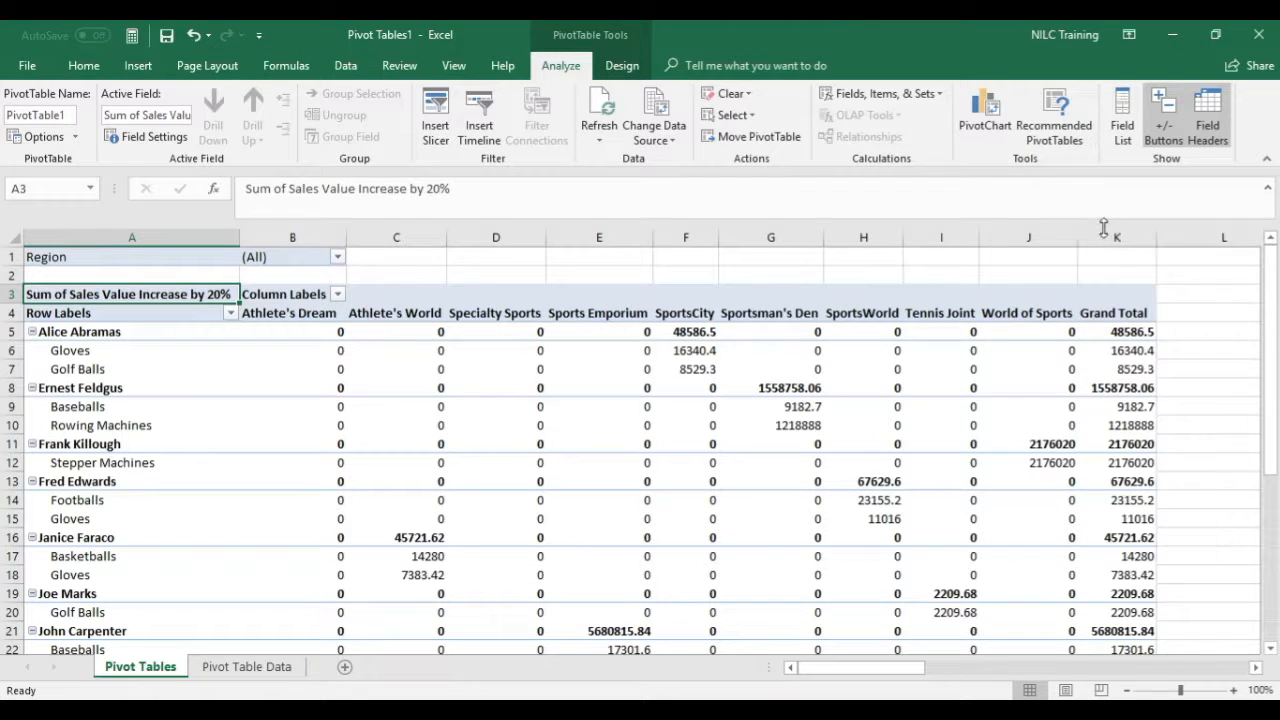